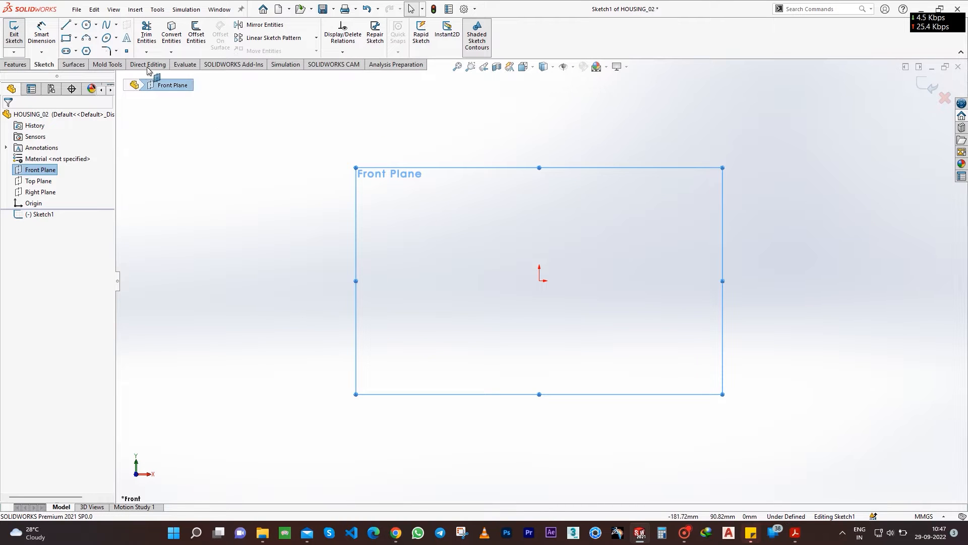
# - Sketch a closed stepped profile with horizontal and vertical lines beside the origin, its base level with the origin
pyautogui.press('l')
pyautogui.click(663, 280)
pyautogui.click(722, 280)
pyautogui.click(722, 246)
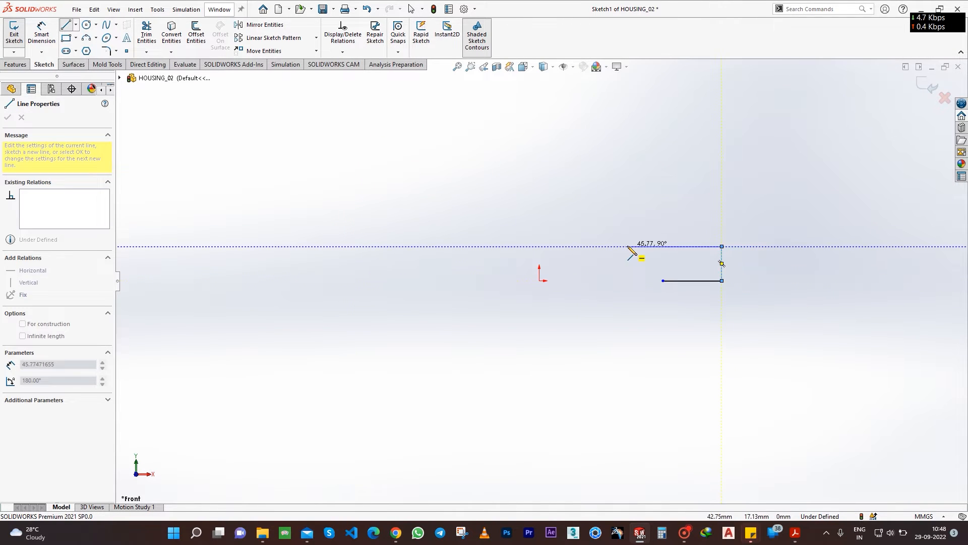
pyautogui.click(627, 246)
pyautogui.click(627, 270)
pyautogui.click(663, 270)
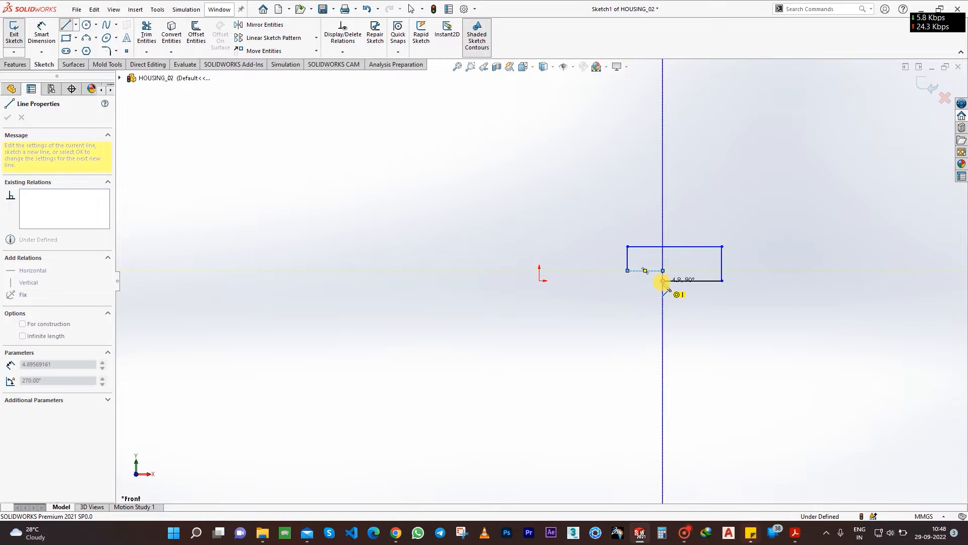
pyautogui.click(663, 280)
# - Dimension the horizontal distance from the origin to the profile's outer vertical edge as 96 mm
pyautogui.click(36, 26)
pyautogui.click(722, 263)
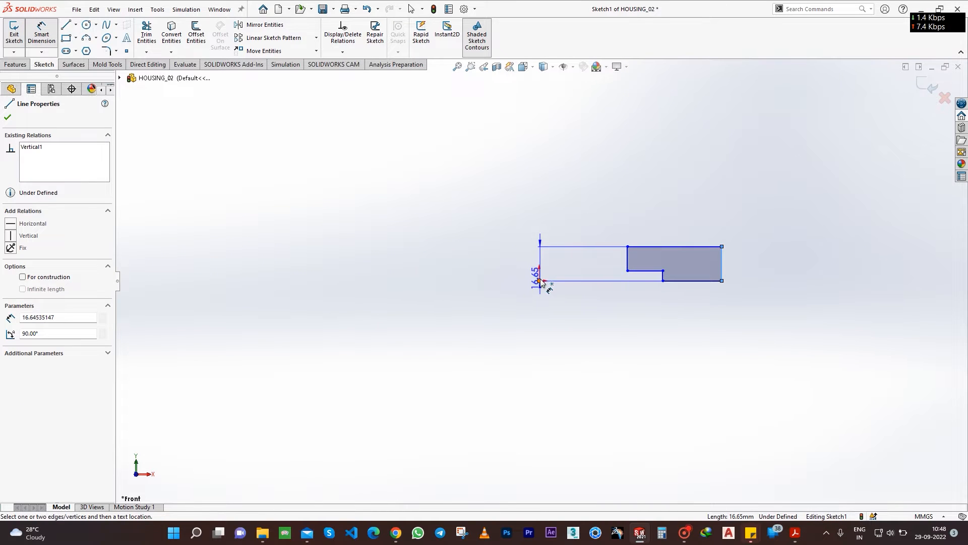
pyautogui.click(540, 281)
pyautogui.click(603, 442)
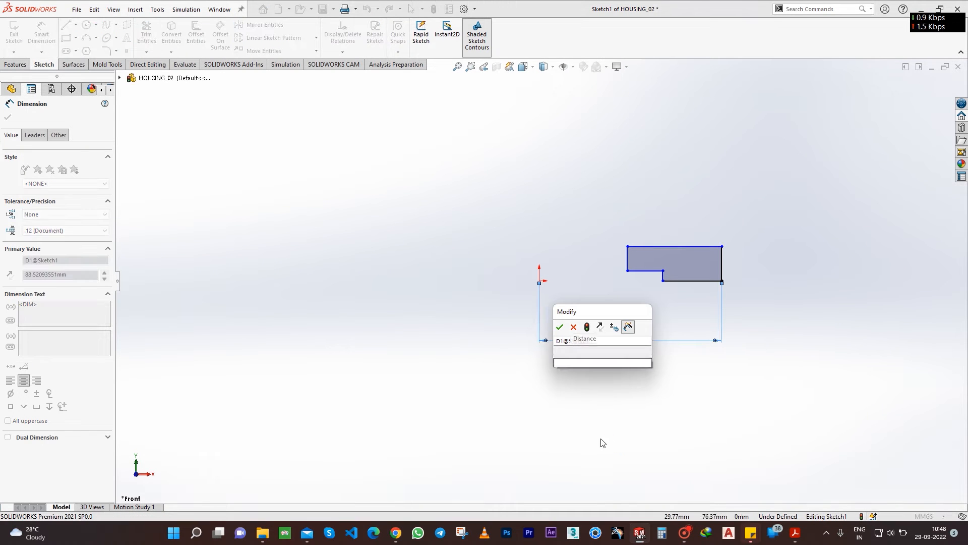
pyautogui.write('96')
pyautogui.press('Return')
# - Dimension the horizontal distance from the origin to the profile's innermost vertical edge as 45 mm
pyautogui.click(539, 280)
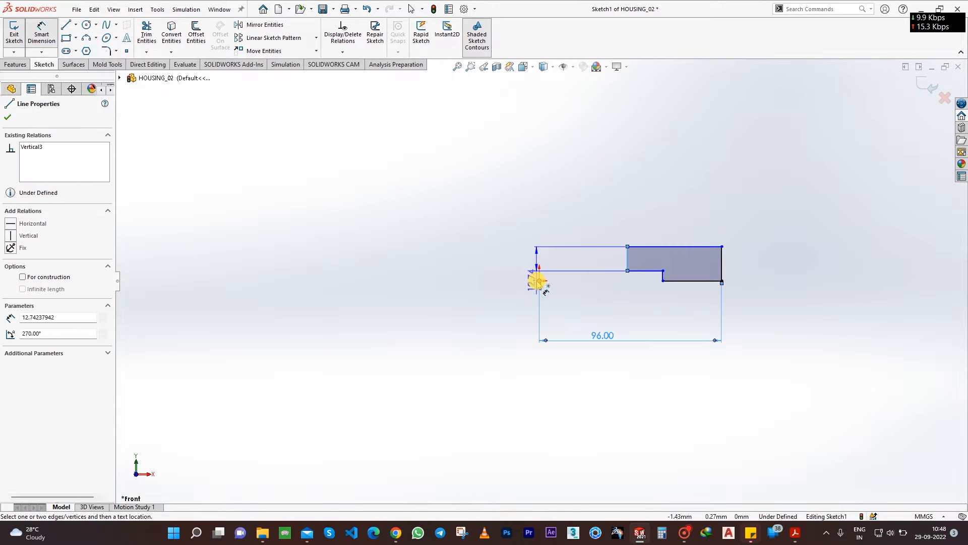
pyautogui.click(573, 315)
pyautogui.write('62.5')
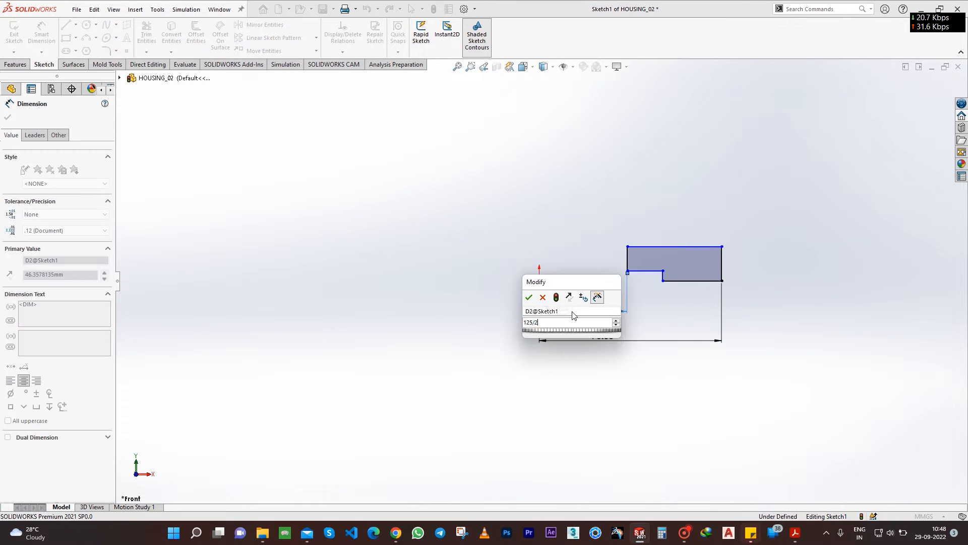
pyautogui.press('Return')
pyautogui.doubleClick(585, 310)
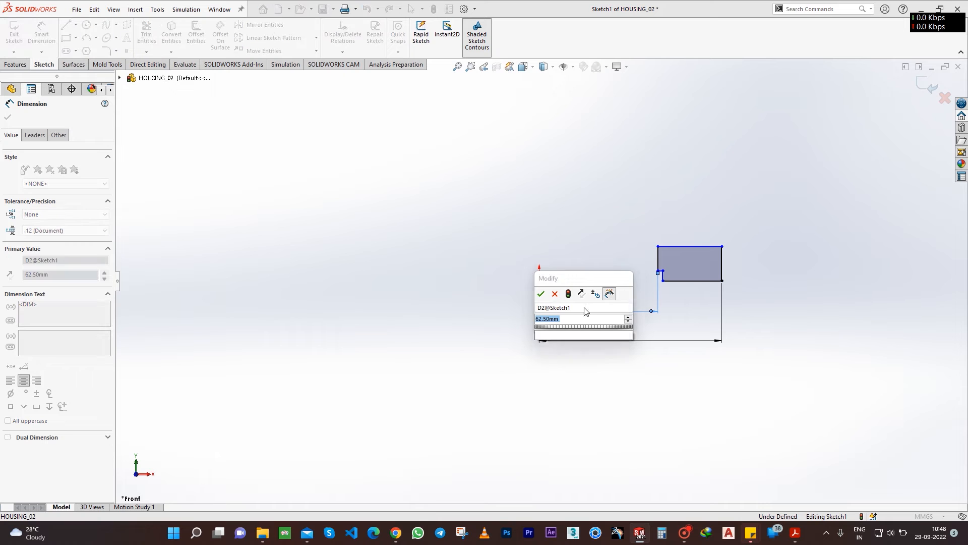
pyautogui.write('45')
pyautogui.press('Return')
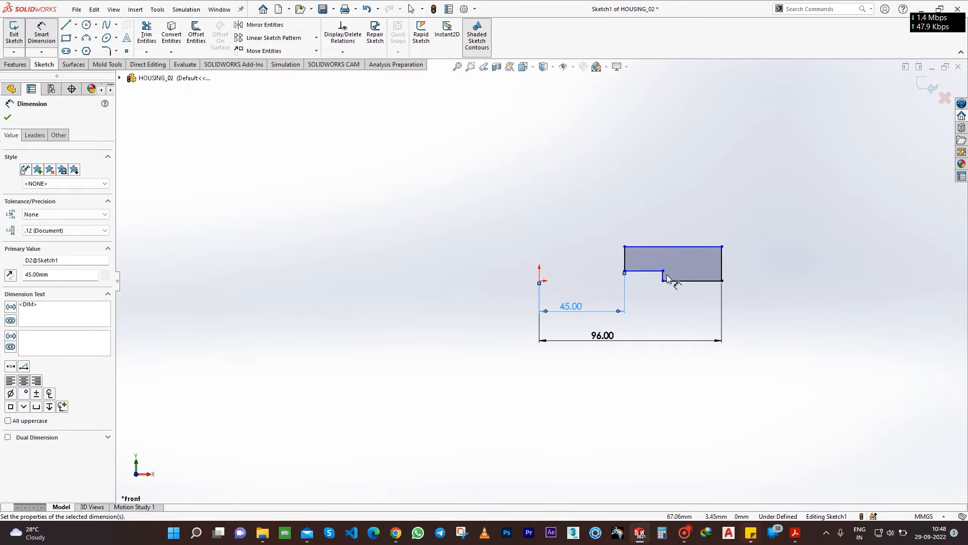
# - Dimension the horizontal distance from the origin to the profile's step edge as 125/2 mm
pyautogui.click(664, 280)
pyautogui.click(539, 283)
pyautogui.click(569, 327)
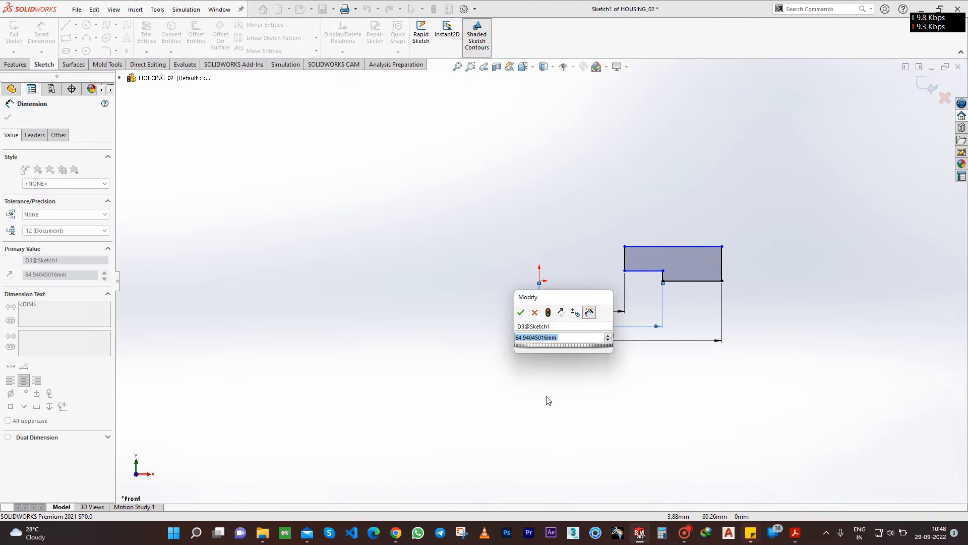
pyautogui.write('125/2')
pyautogui.press('Return')
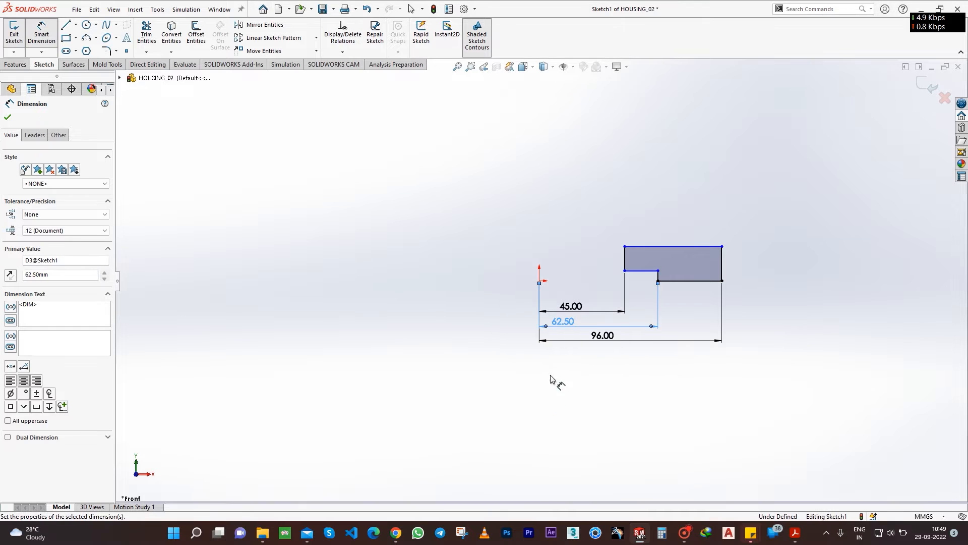
# - Dimension the profile's overall height as 10 mm and the height of its lower step as 3 mm
pyautogui.click(729, 270)
pyautogui.click(774, 367)
pyautogui.write('10')
pyautogui.press('Return')
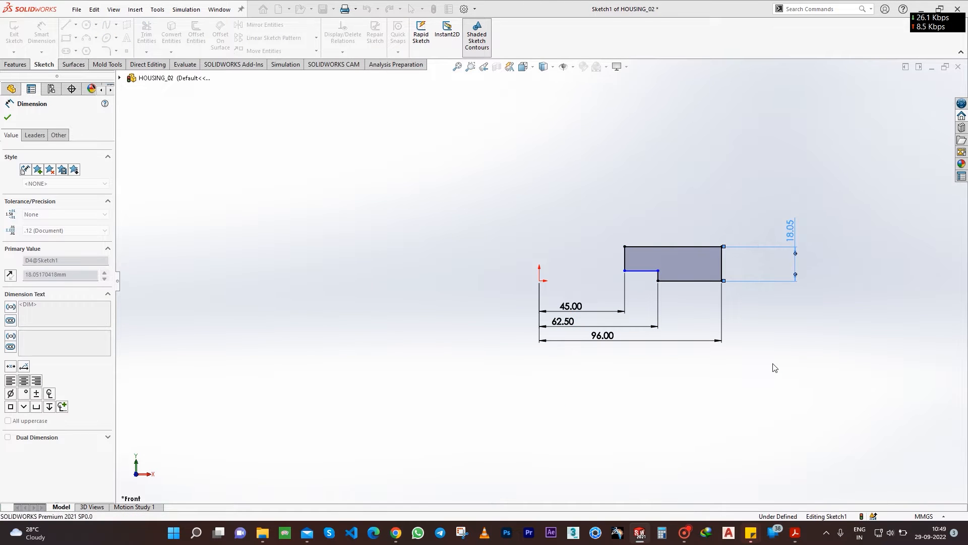
pyautogui.click(662, 281)
pyautogui.click(807, 389)
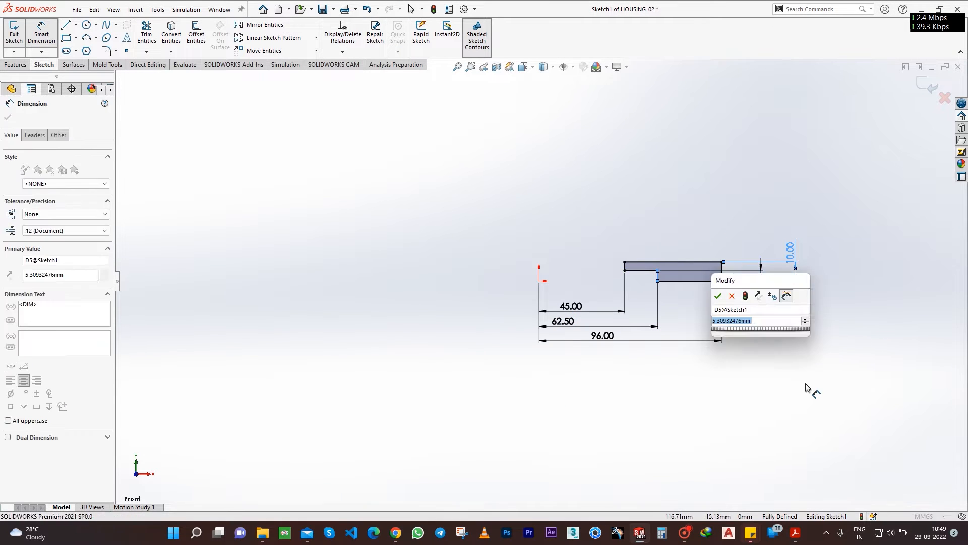
pyautogui.write('3')
pyautogui.press('Return')
pyautogui.press('Escape')
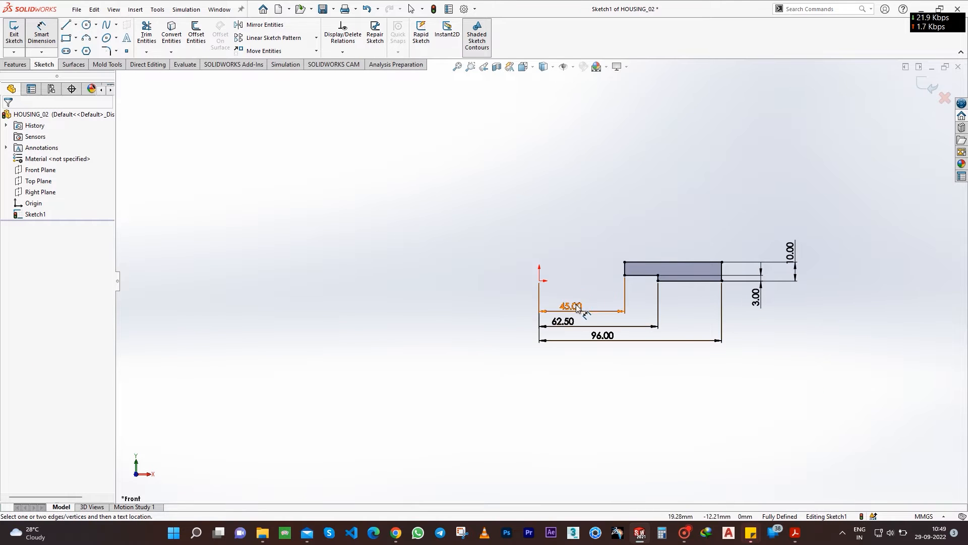
# - Set the distance from the origin to the profile's innermost edge to 95/2 mm
pyautogui.doubleClick(548, 341)
pyautogui.write('95/2')
pyautogui.press('Return')
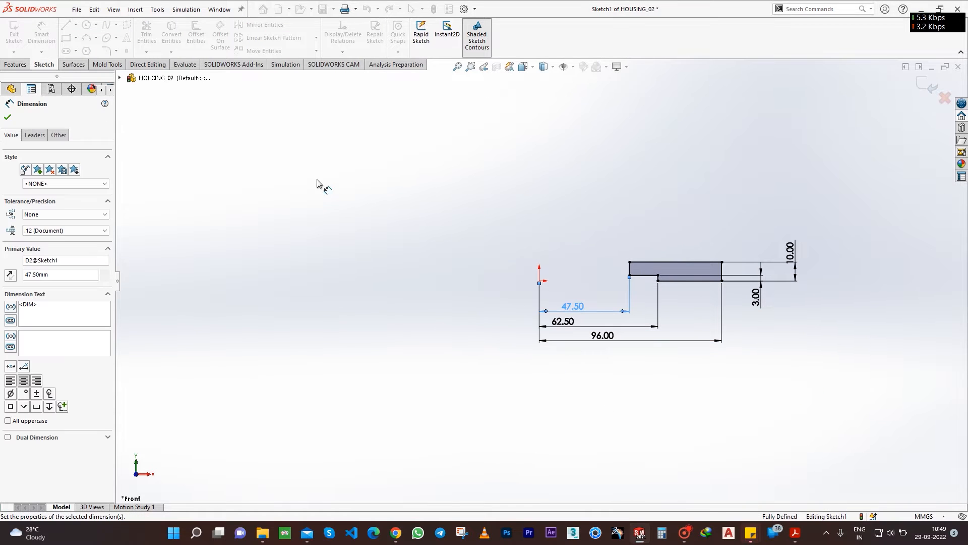
# - Draw a vertical construction centerline about 60 mm long upward from the origin
pyautogui.press('l')
pyautogui.click(539, 280)
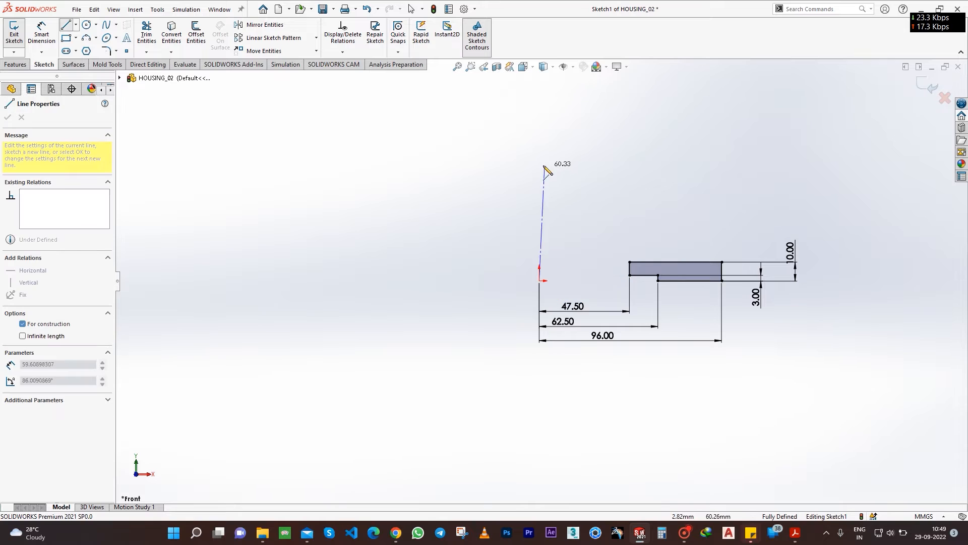
pyautogui.click(540, 165)
pyautogui.press('Escape')
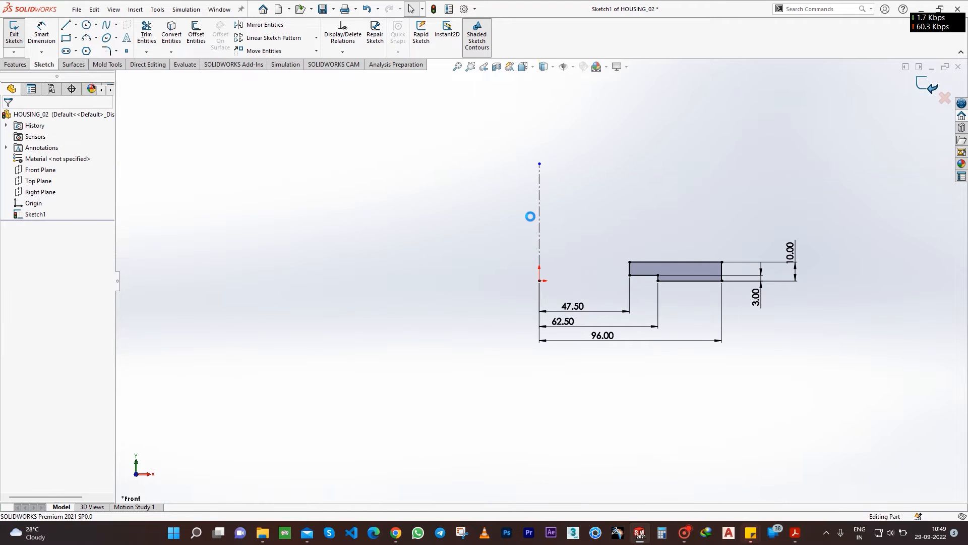
# - Revolve the stepped profile fully around the vertical centerline into a solid ring
pyautogui.click(16, 64)
pyautogui.click(48, 34)
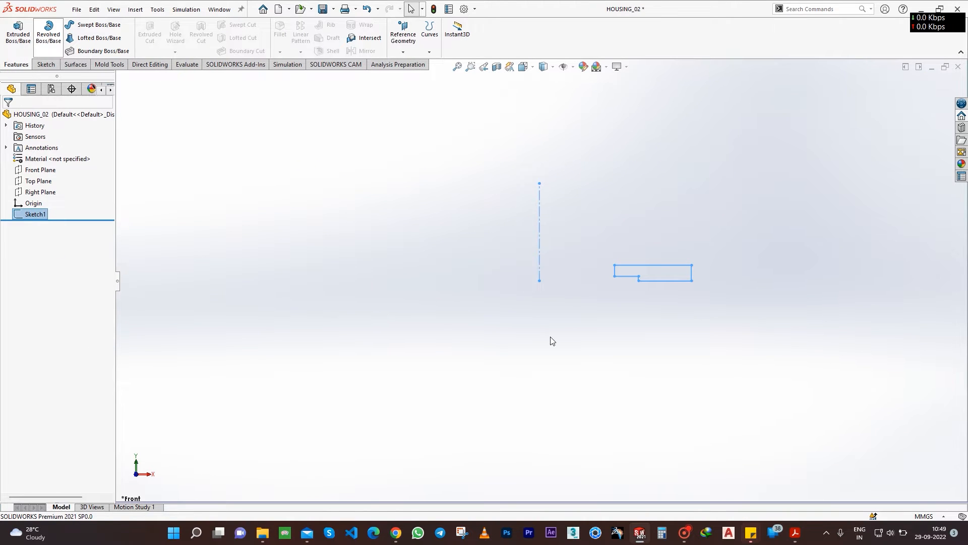
pyautogui.rightClick(474, 350)
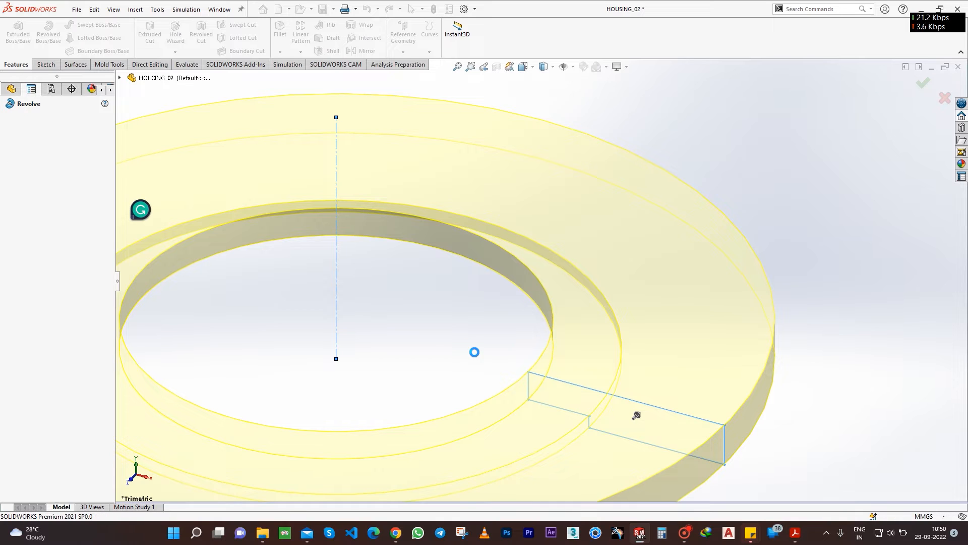
# - Start a new sketch on the Front Plane
pyautogui.scroll(-5, 477, 343)
pyautogui.moveTo(480, 372); pyautogui.dragTo(485, 242, button='middle')
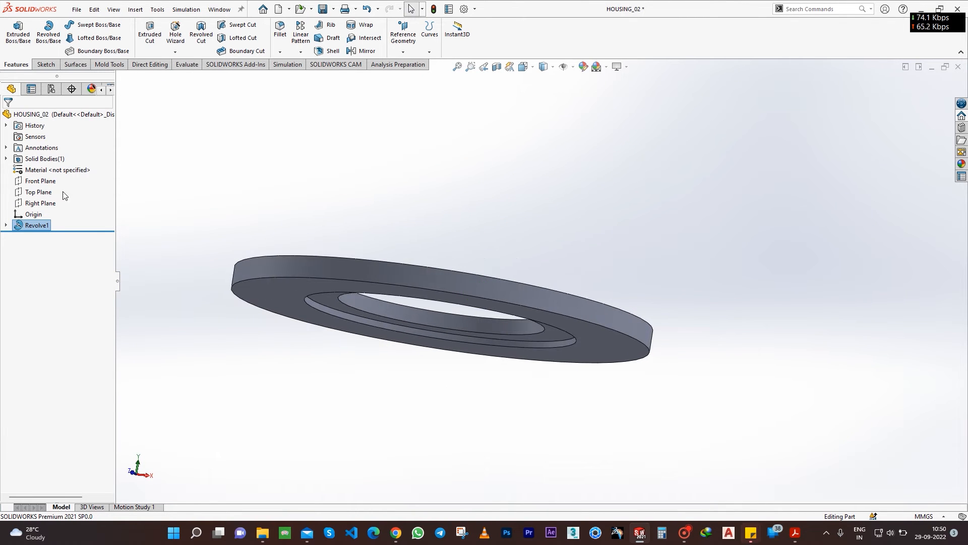
pyautogui.click(41, 180)
pyautogui.click(18, 31)
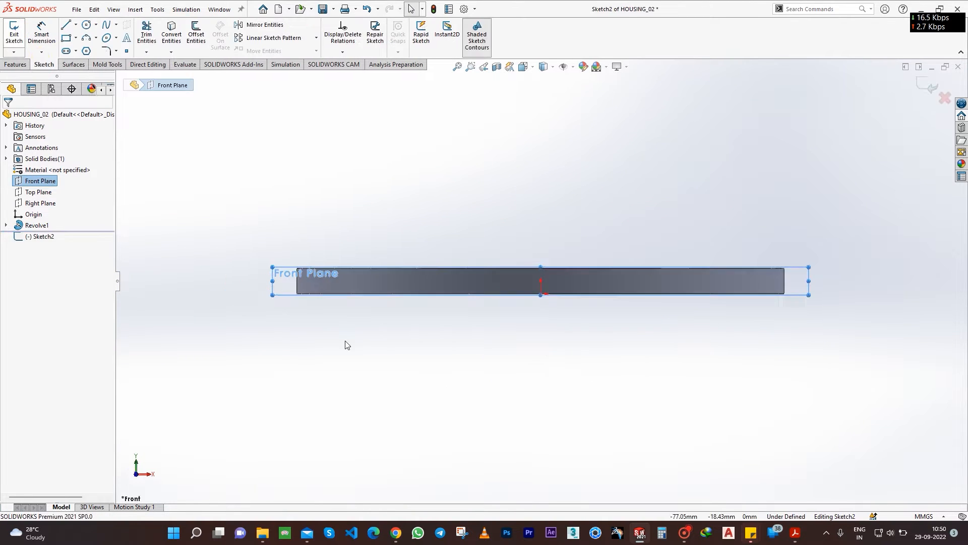
pyautogui.scroll(2, 487, 430)
pyautogui.scroll(-3, 608, 248)
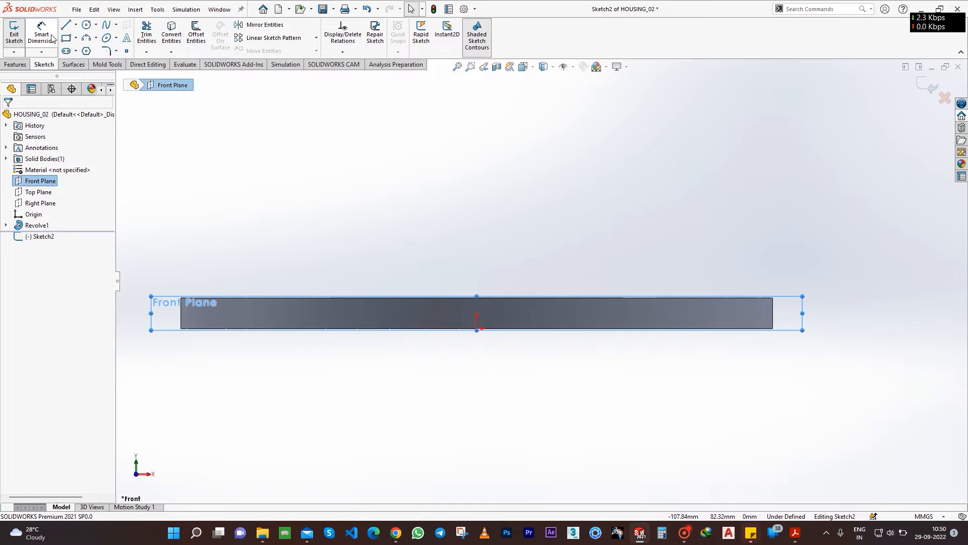
# - Sketch an inclined line about 127 mm long from the midpoint of the ring's top edge and make it construction geometry
pyautogui.click(65, 24)
pyautogui.click(476, 297)
pyautogui.scroll(2, 505, 287)
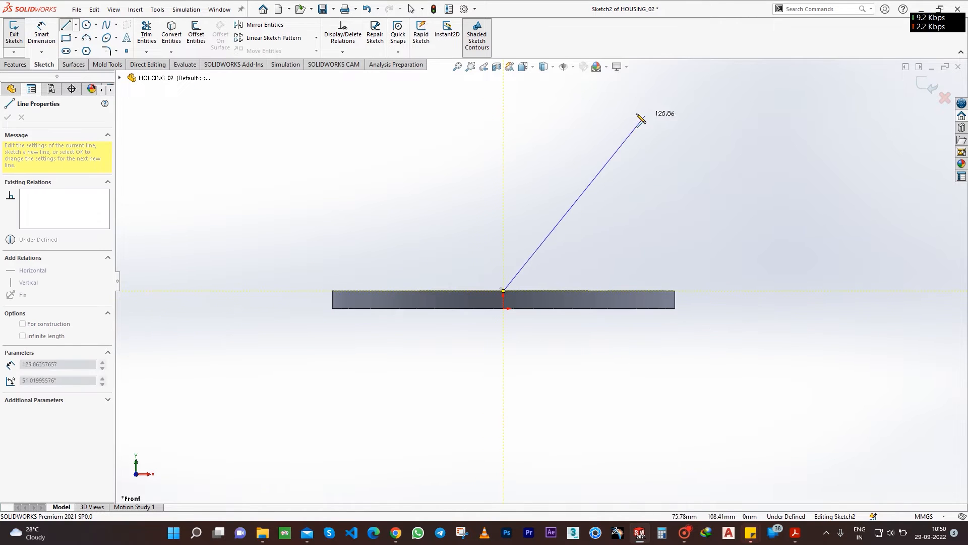
pyautogui.click(667, 132)
pyautogui.press('Escape')
pyautogui.click(614, 181)
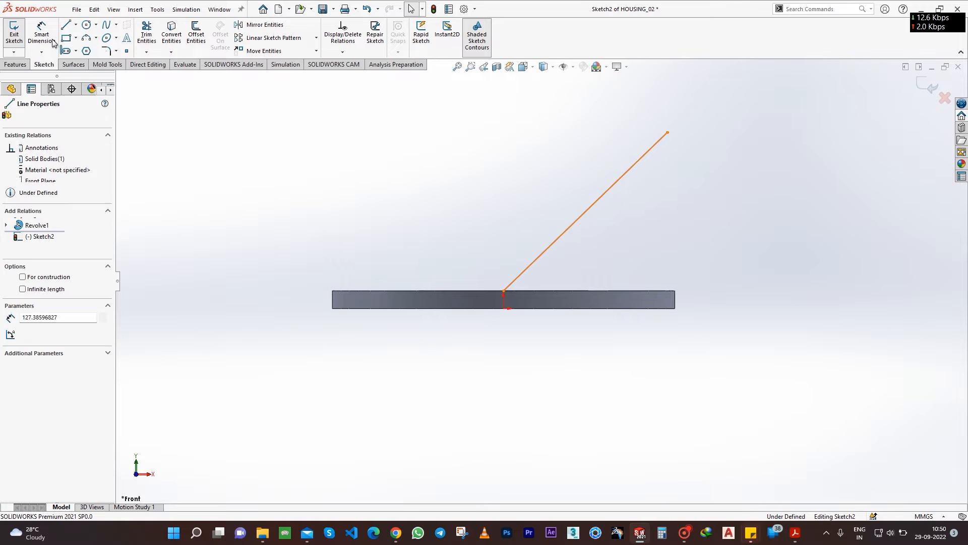
pyautogui.click(30, 276)
pyautogui.click(328, 216)
# - Dimension the inclined construction line's length as 100 mm
pyautogui.click(43, 36)
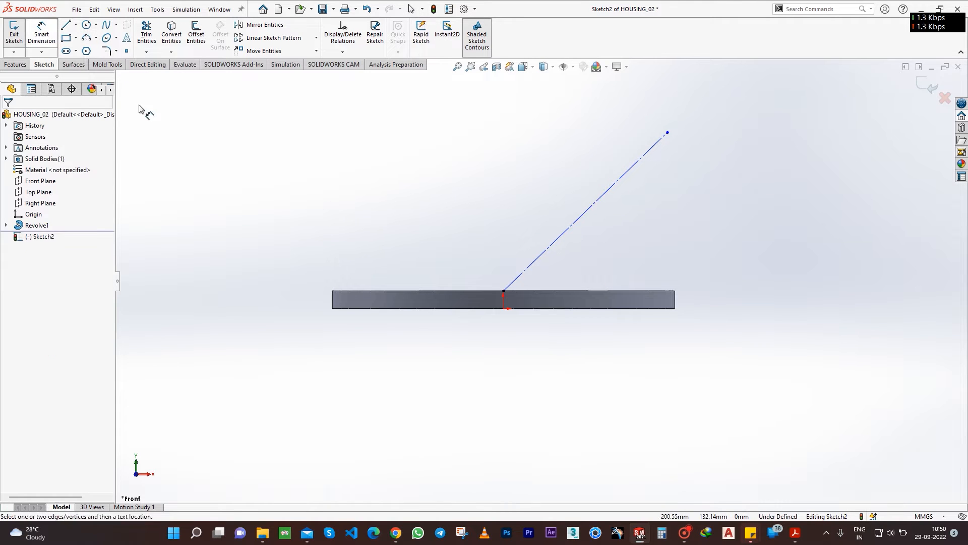
pyautogui.click(580, 223)
pyautogui.click(472, 187)
pyautogui.press('Return')
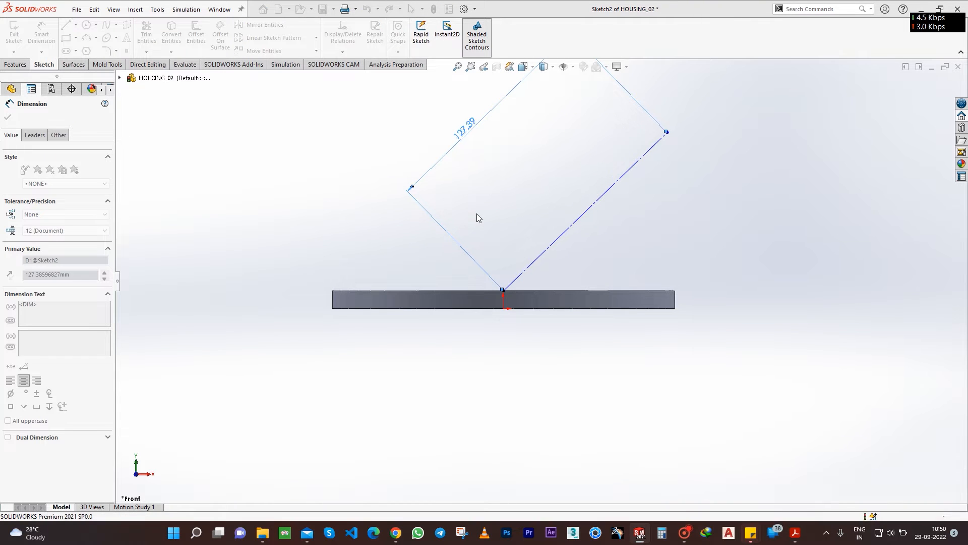
# - Dimension the angle between the inclined construction line and the ring's top edge as 45°
pyautogui.click(547, 247)
pyautogui.click(597, 288)
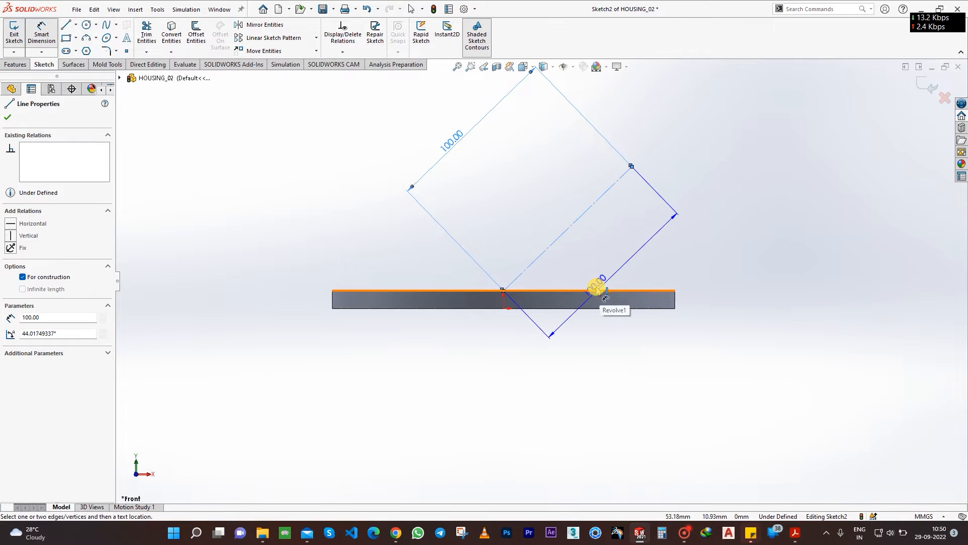
pyautogui.click(615, 228)
pyautogui.write('45')
pyautogui.press('Return')
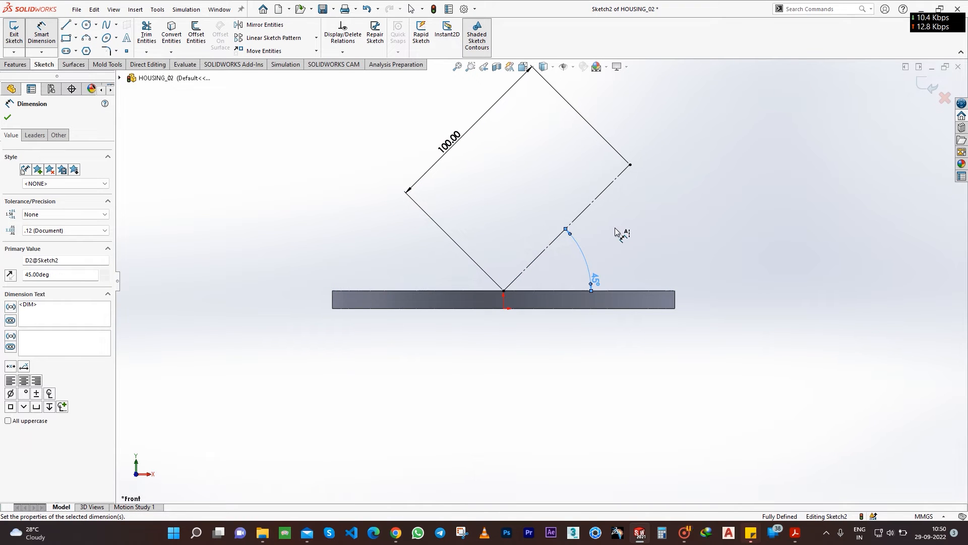
pyautogui.press('l')
pyautogui.click(631, 165)
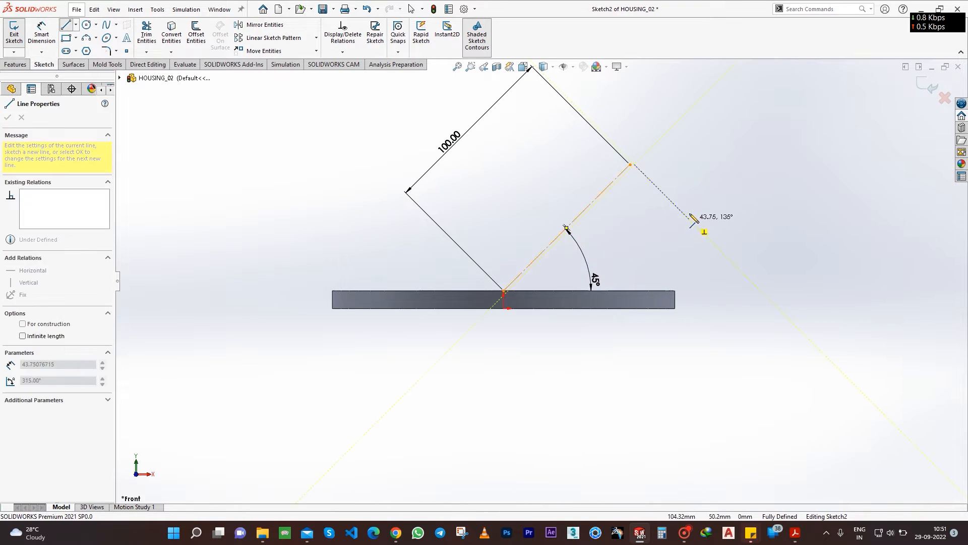
pyautogui.press('Escape')
# - Sketch a tilted rectangle about 17 mm wide, perpendicular to the construction line beyond its upper end, and trim the overhanging line ends
pyautogui.press('l')
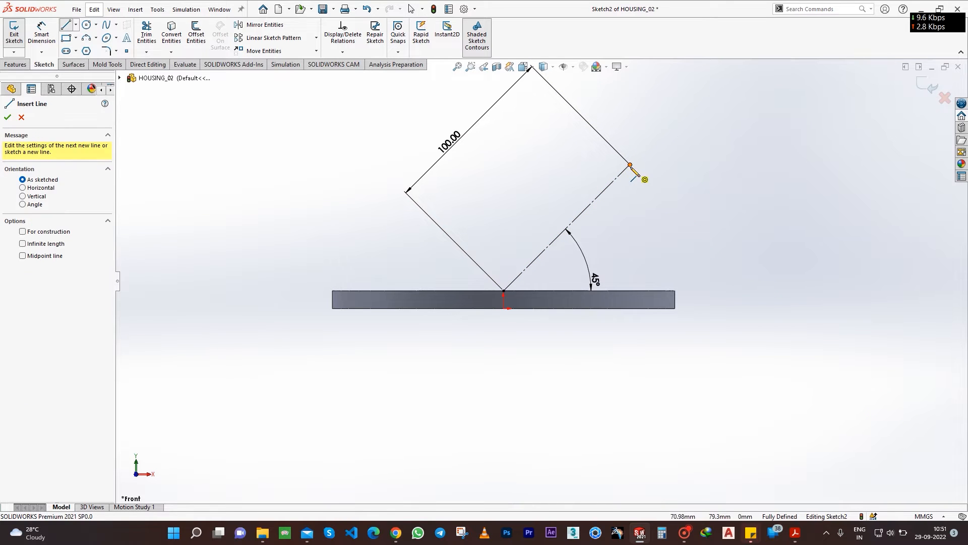
pyautogui.click(630, 165)
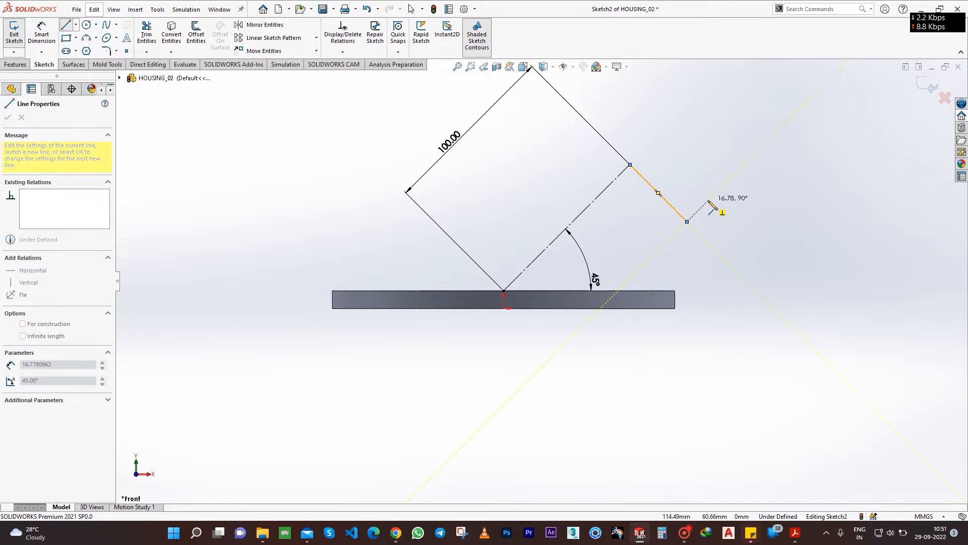
pyautogui.click(687, 221)
pyautogui.click(708, 200)
pyautogui.click(676, 168)
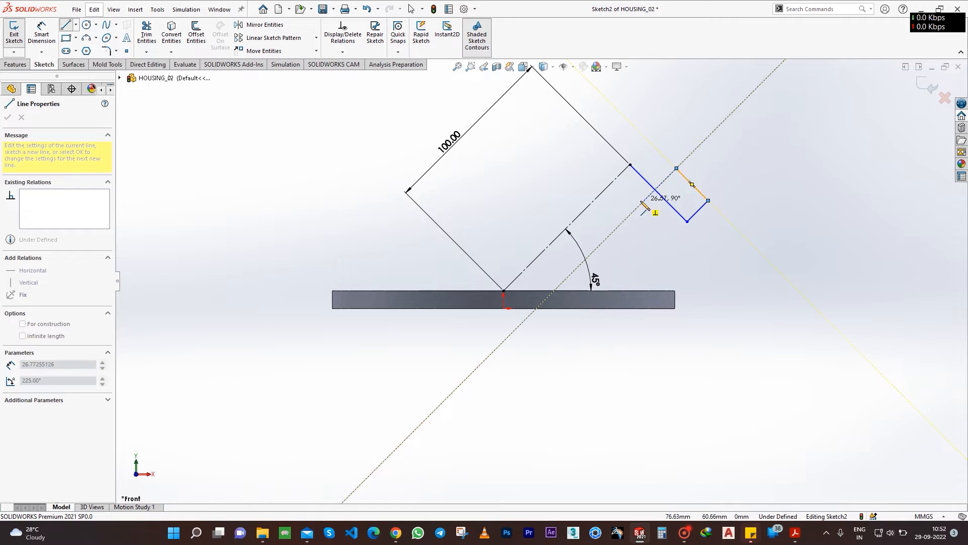
pyautogui.click(641, 204)
pyautogui.press('Escape')
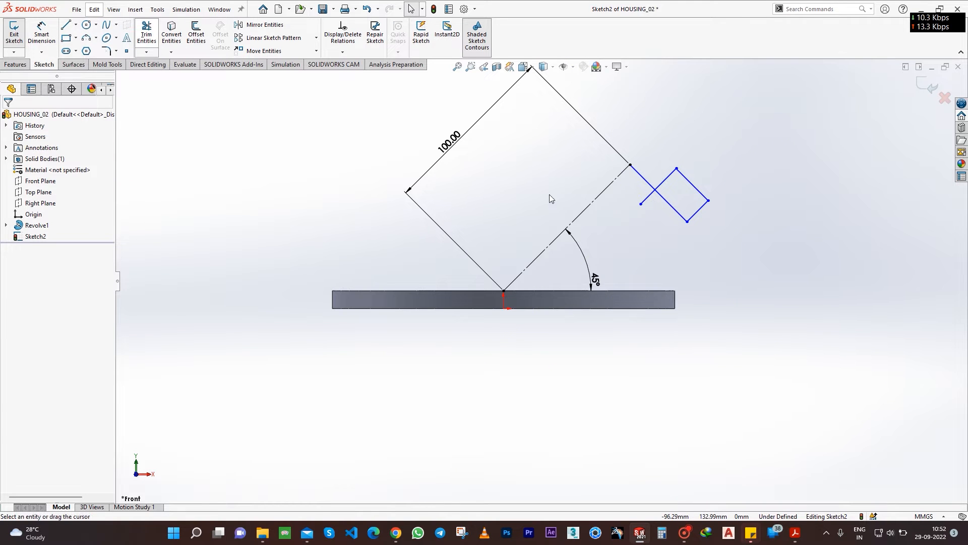
pyautogui.moveTo(649, 167); pyautogui.dragTo(641, 207)
pyautogui.press('Escape')
# - Dimension the short side of the tilted rectangle as 10 mm
pyautogui.click(40, 31)
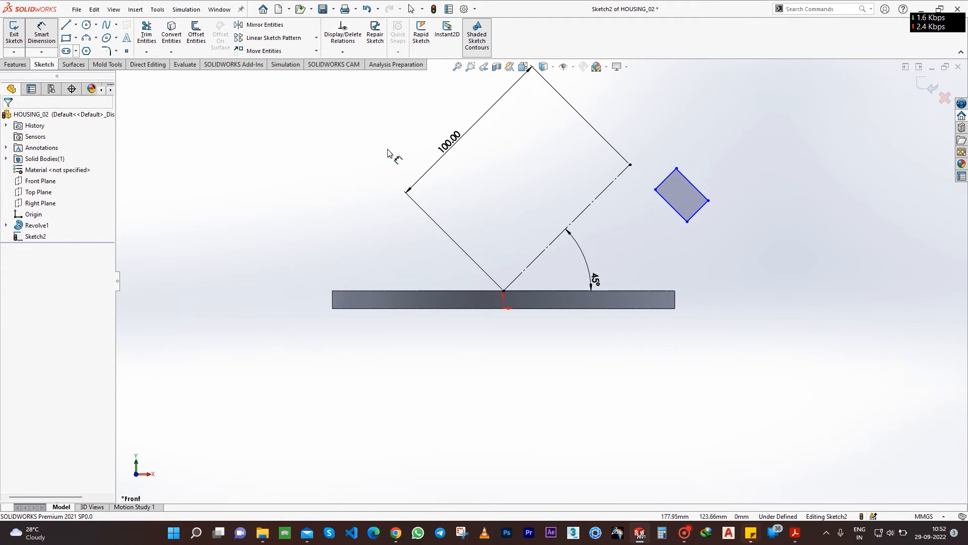
pyautogui.click(666, 179)
pyautogui.click(612, 190)
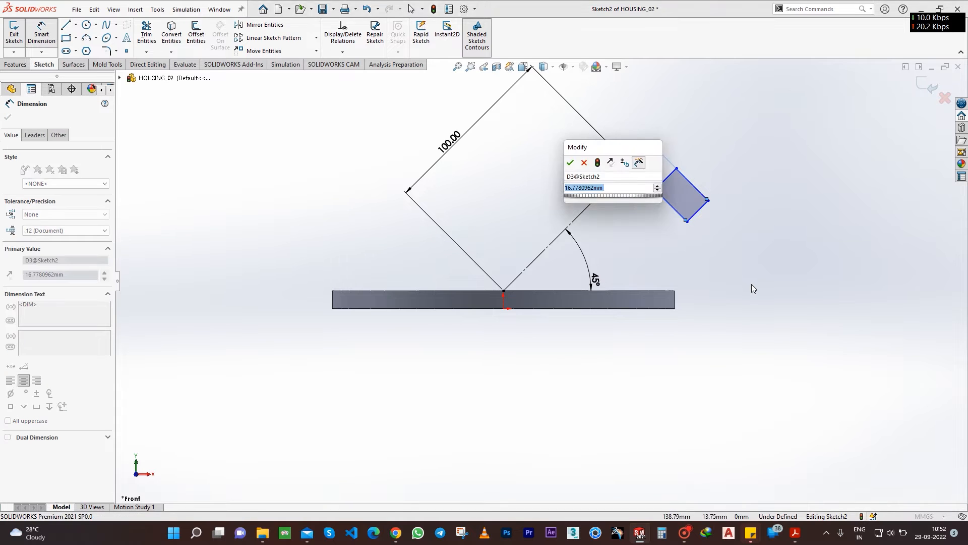
pyautogui.write('10')
pyautogui.press('Return')
pyautogui.click(636, 175)
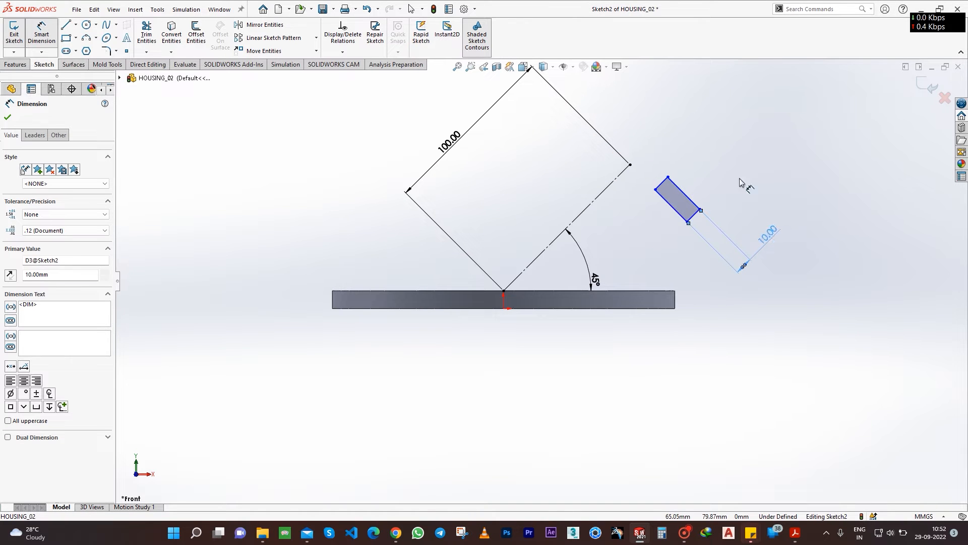
# - Dimension the distance from the inclined construction line to the tilted rectangle's near short side as 30 mm
pyautogui.click(660, 186)
pyautogui.click(623, 172)
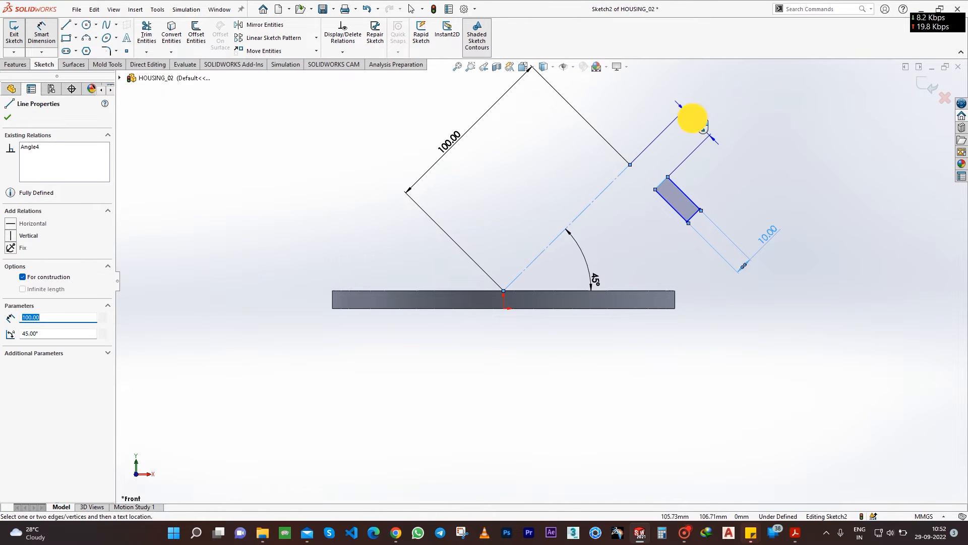
pyautogui.click(693, 118)
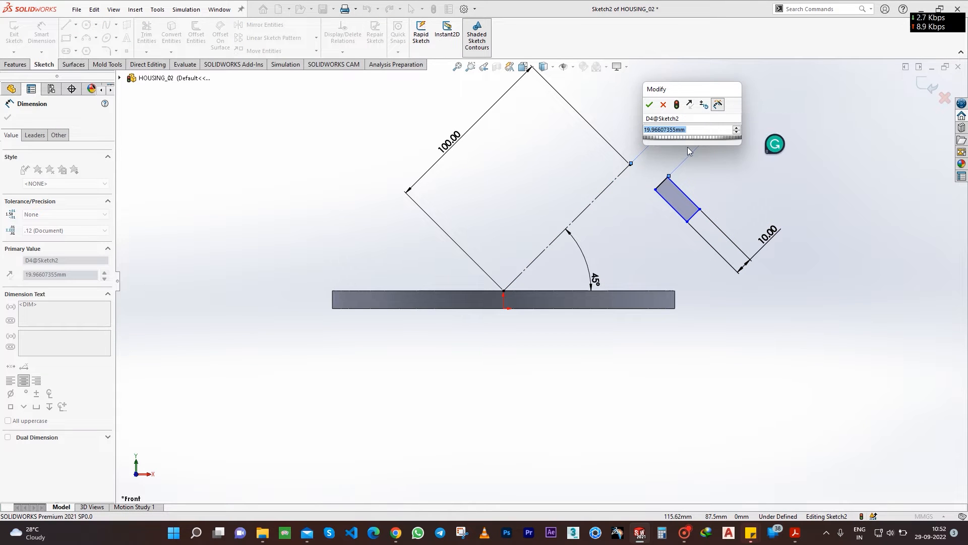
pyautogui.write('30')
pyautogui.press('Return')
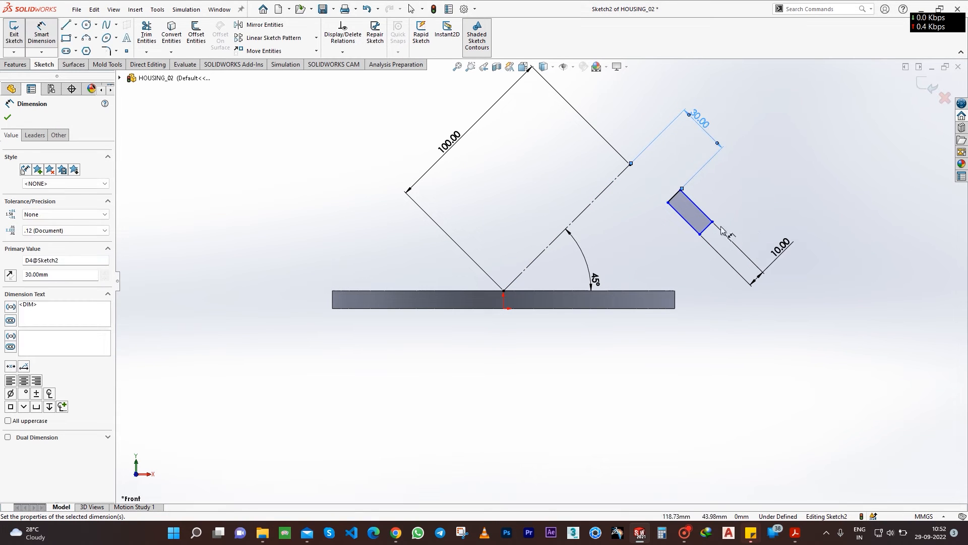
# - Dimension the distance from the inclined construction line to the tilted rectangle's far short side as 145/2 mm
pyautogui.click(628, 167)
pyautogui.click(713, 221)
pyautogui.click(754, 192)
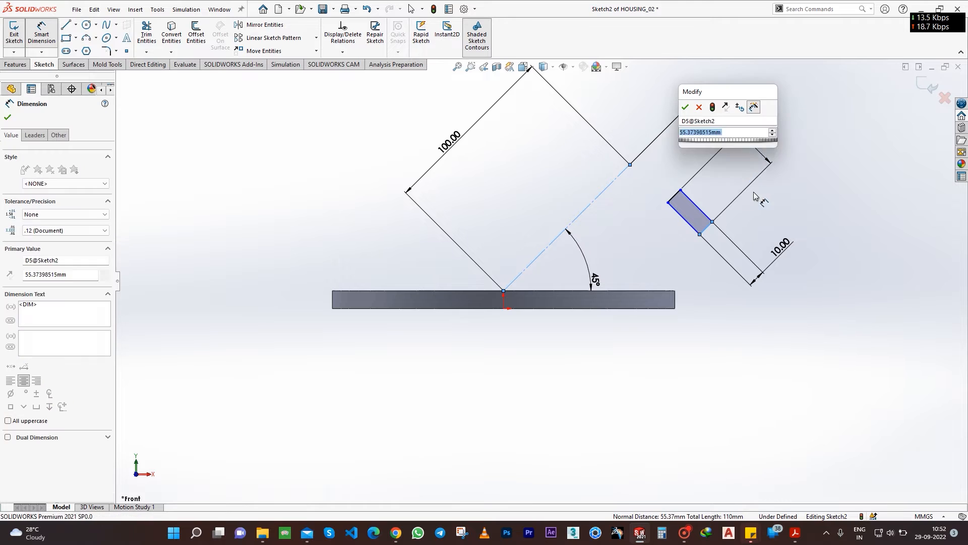
pyautogui.write('145/2')
pyautogui.press('Return')
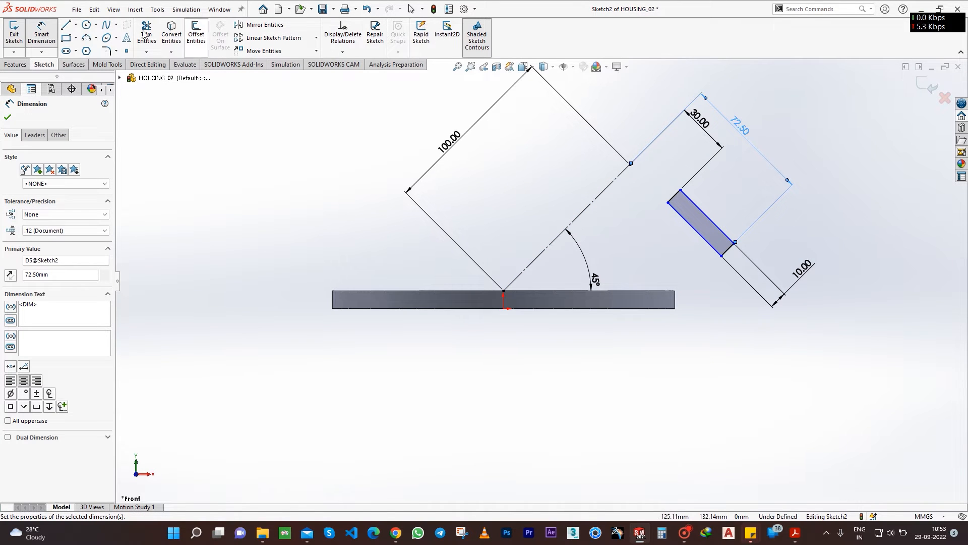
# - Draw a construction line from the tilted rectangle's near lower corner to the inclined axis's upper end, and close the sketch
pyautogui.click(77, 26)
pyautogui.click(83, 50)
pyautogui.click(669, 202)
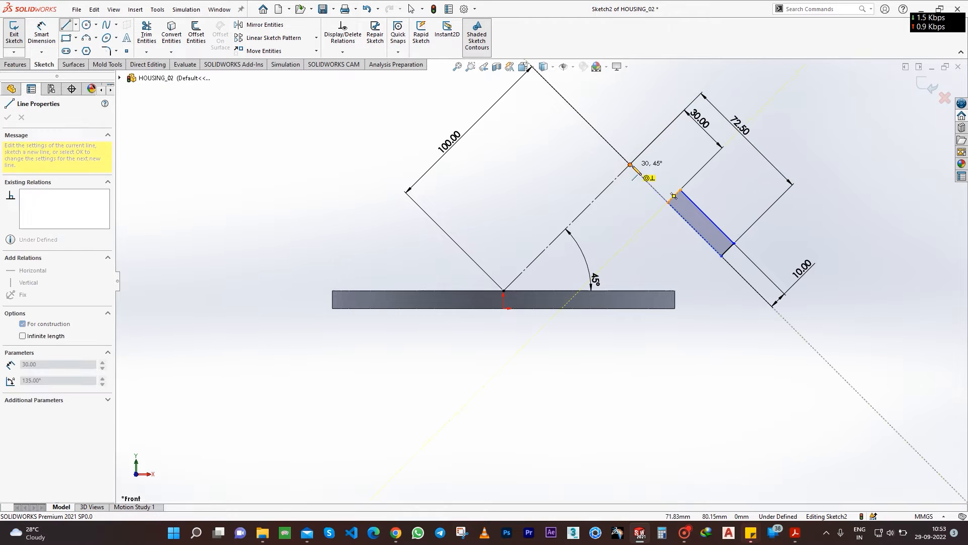
pyautogui.click(631, 164)
pyautogui.press('Escape')
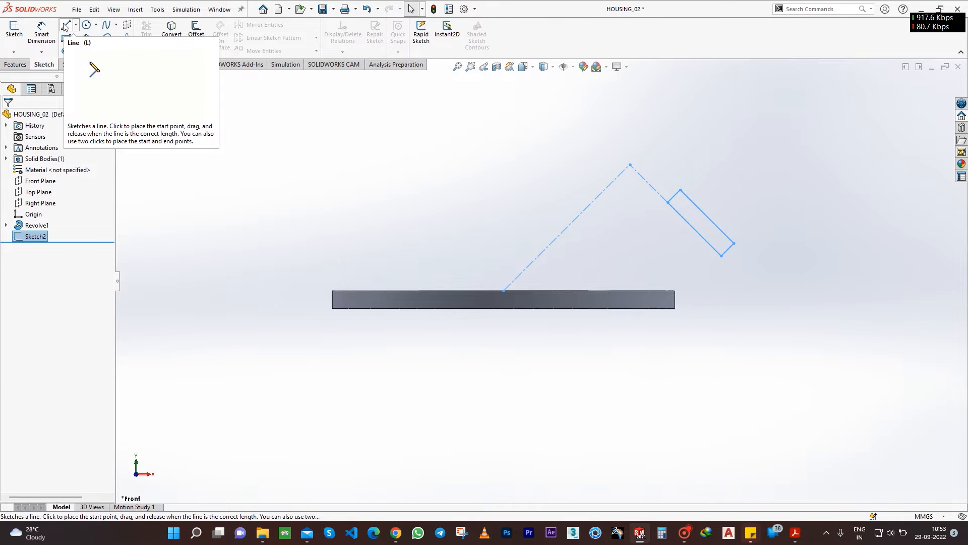
# - Revolve the tilted rectangle 360° around the inclined construction line to form a second ring
pyautogui.click(15, 65)
pyautogui.click(49, 31)
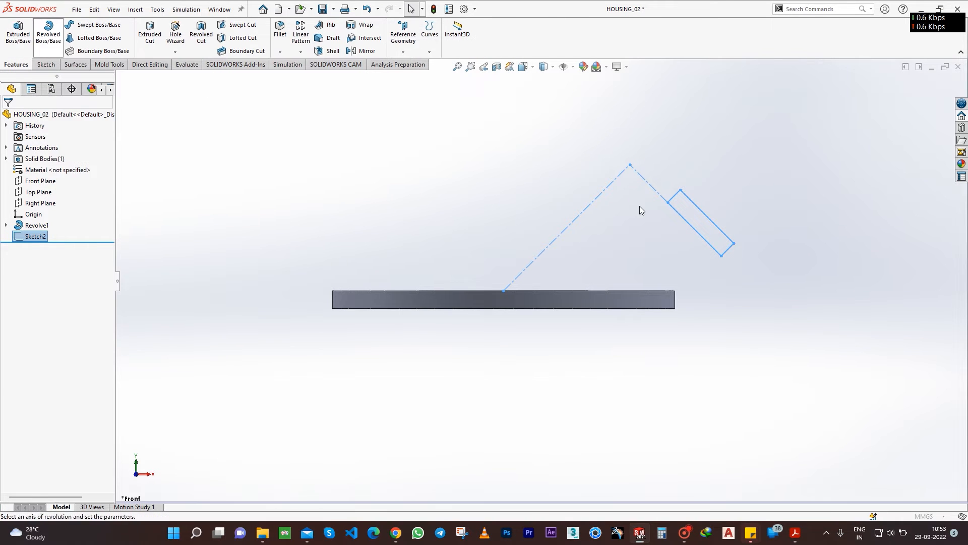
pyautogui.click(613, 185)
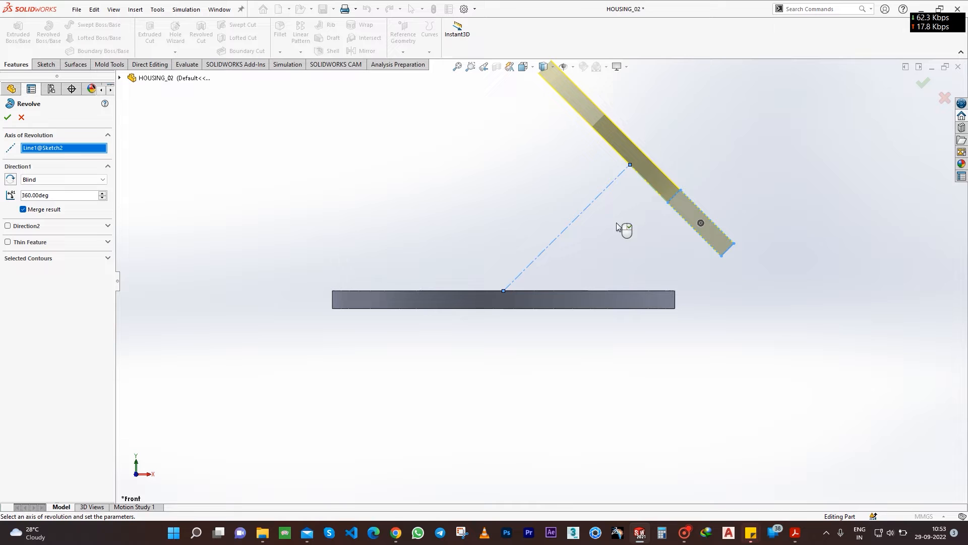
pyautogui.click(7, 117)
pyautogui.moveTo(519, 228); pyautogui.dragTo(569, 302, button='middle')
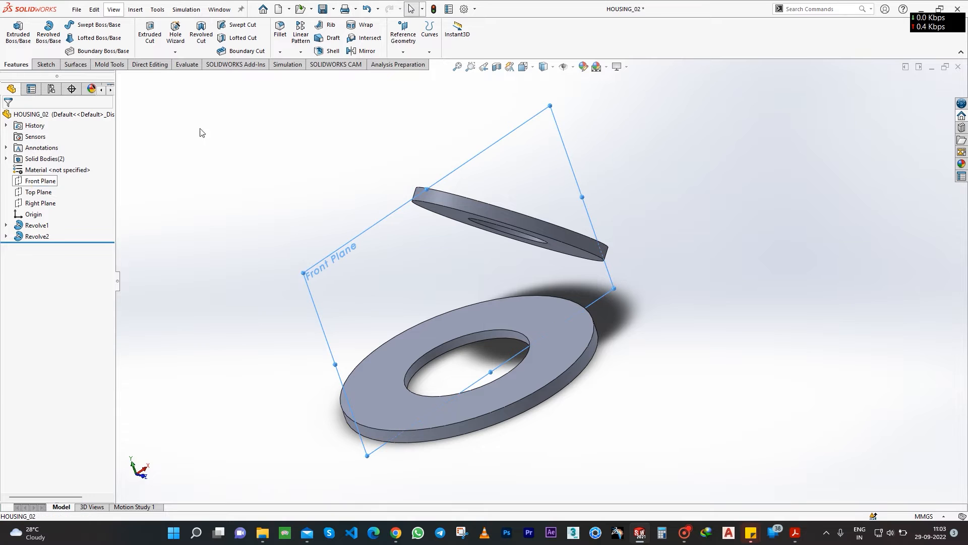
# - Start a sketch on the Front Plane and show the model in a section view cut at that plane
pyautogui.click(40, 181)
pyautogui.click(44, 64)
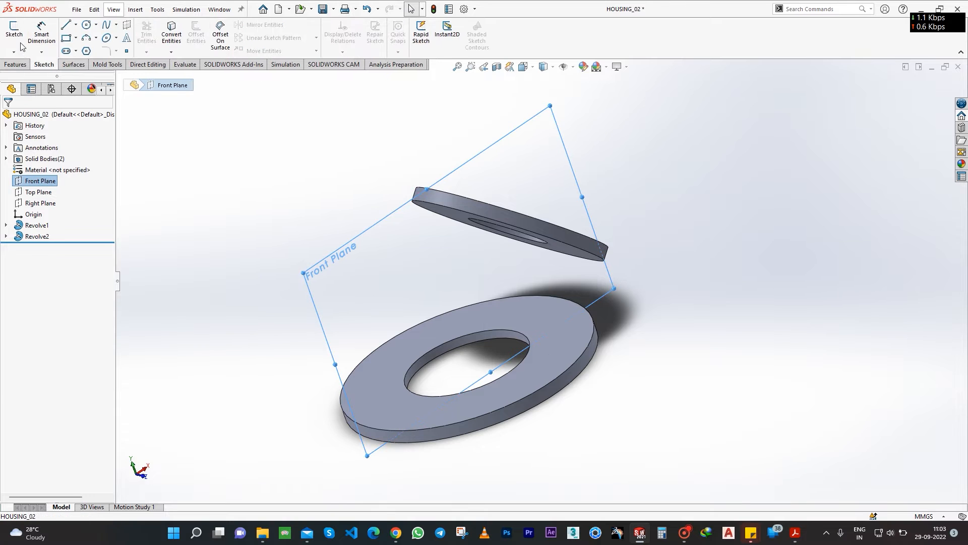
pyautogui.click(14, 31)
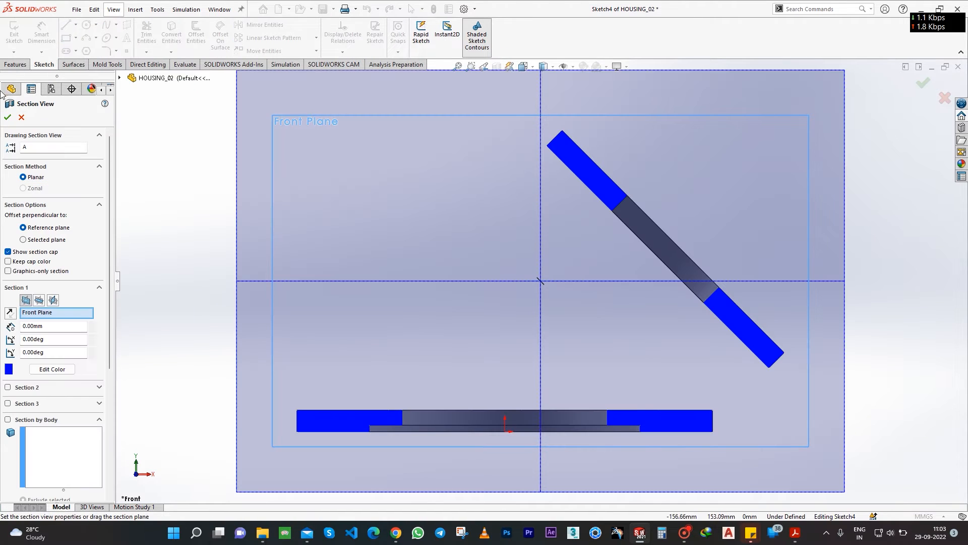
pyautogui.click(8, 117)
# - Draw a line from the base ring's inner top corner to the tilted ring's inner lower corner
pyautogui.press('l')
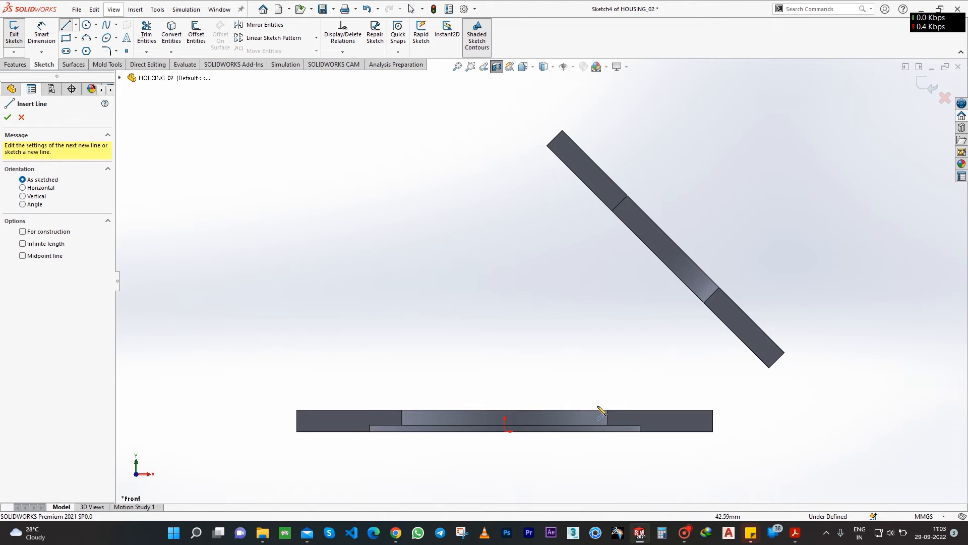
pyautogui.scroll(-3, 609, 415)
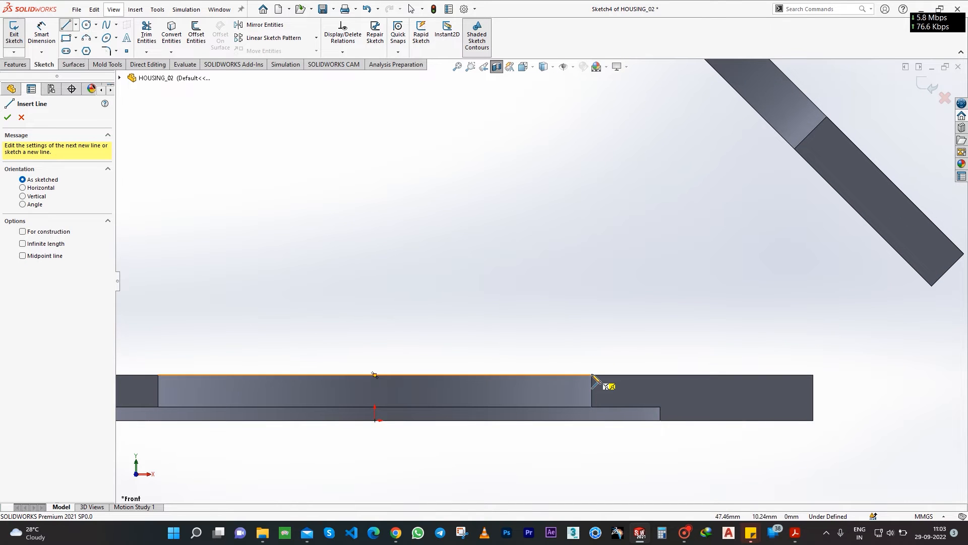
pyautogui.click(592, 375)
pyautogui.click(795, 150)
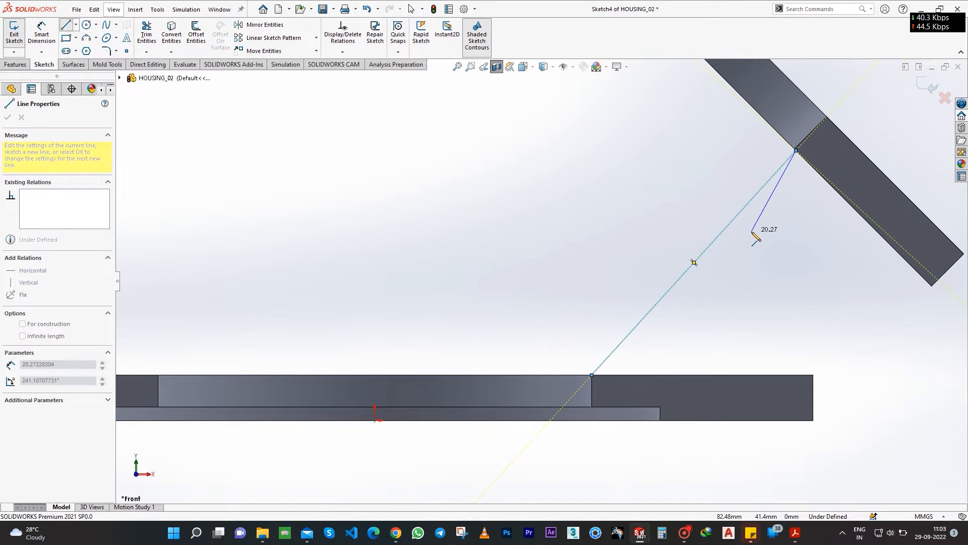
pyautogui.press('Escape')
# - Add a Pierce relation between the line's upper endpoint and the tilted ring's inner lower circular edge
pyautogui.moveTo(802, 198); pyautogui.dragTo(813, 194, button='middle')
pyautogui.scroll(-5, 796, 153)
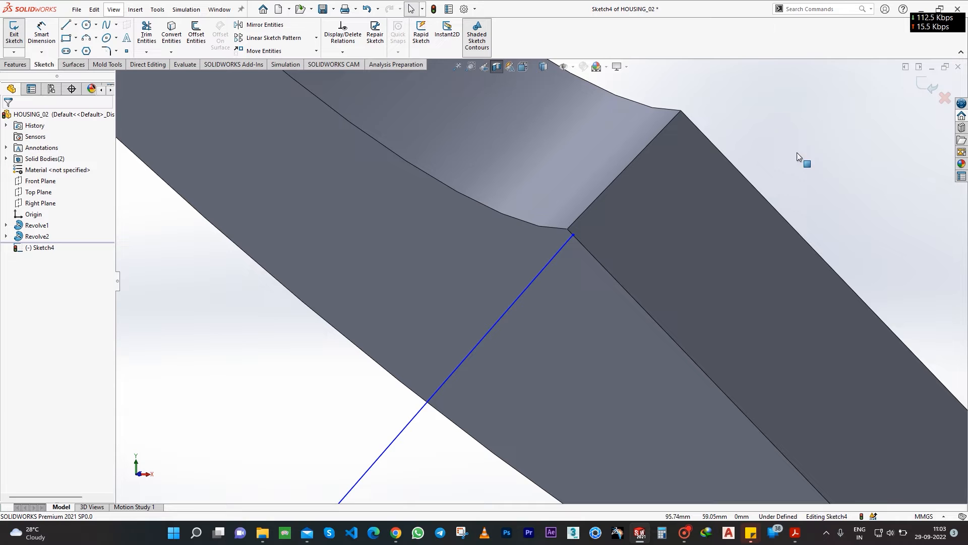
pyautogui.click(553, 226)
pyautogui.keyDown('ctrl'); pyautogui.click(568, 229); pyautogui.keyUp('ctrl')
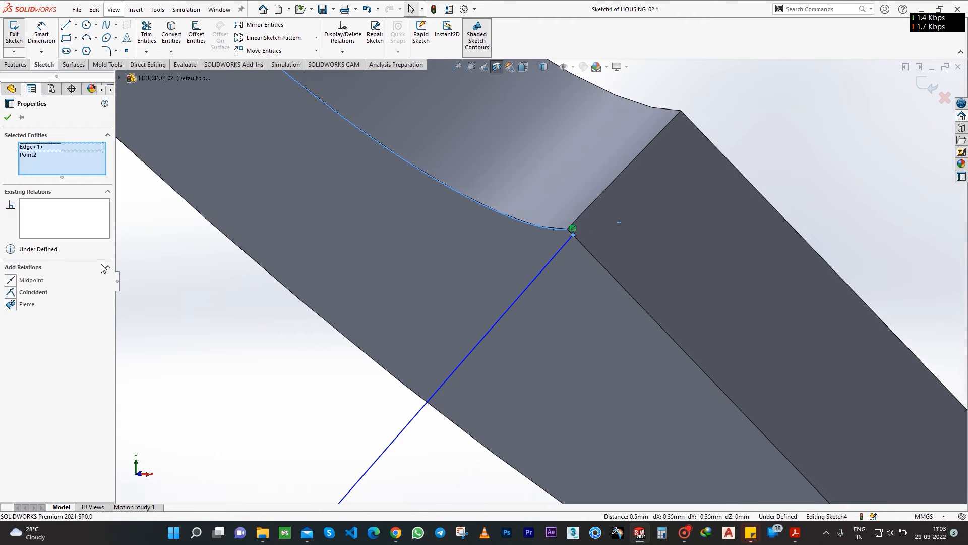
# - Add a Pierce relation between the line's lower endpoint and the base ring's inner top circular edge
pyautogui.scroll(5, 537, 268)
pyautogui.scroll(-6, 591, 377)
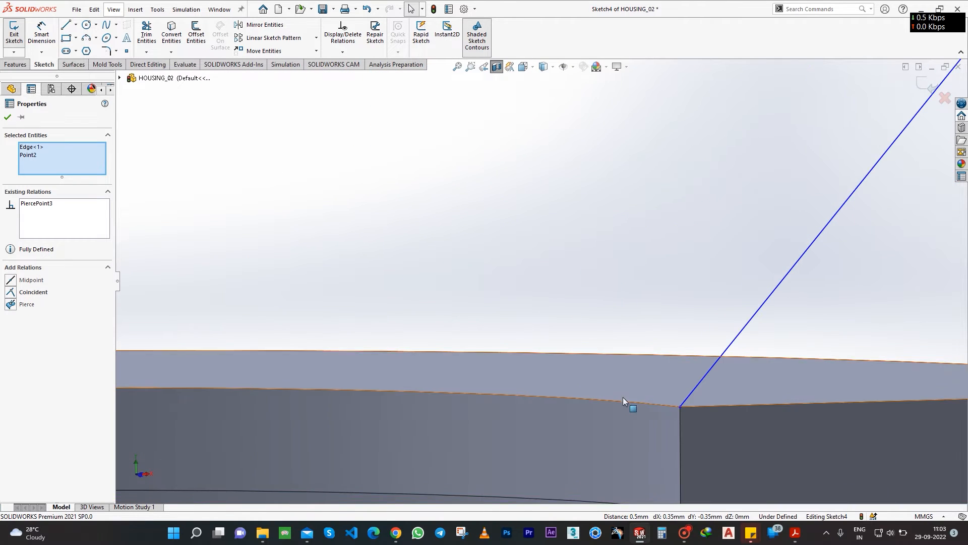
pyautogui.click(680, 407)
pyautogui.keyDown('ctrl'); pyautogui.click(645, 403); pyautogui.keyUp('ctrl')
pyautogui.click(29, 303)
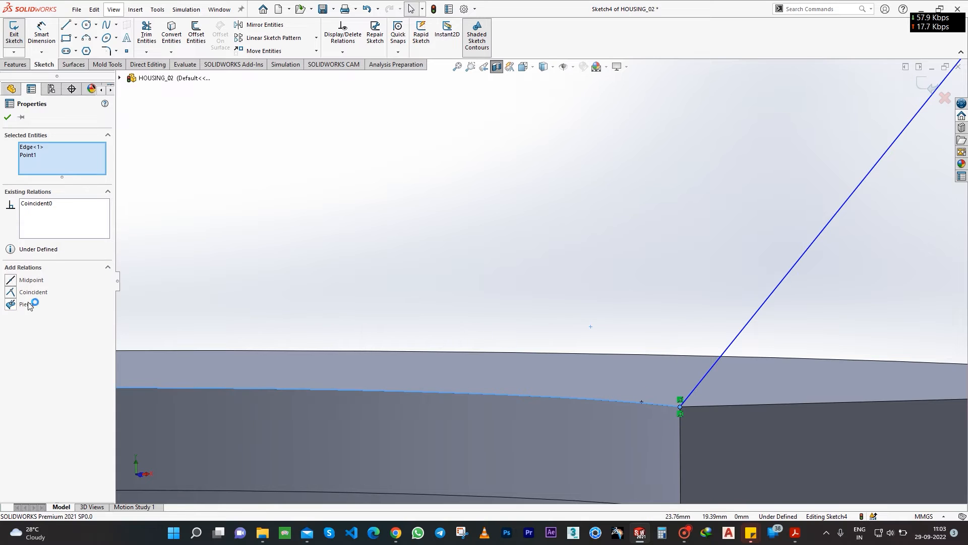
pyautogui.scroll(5, 441, 269)
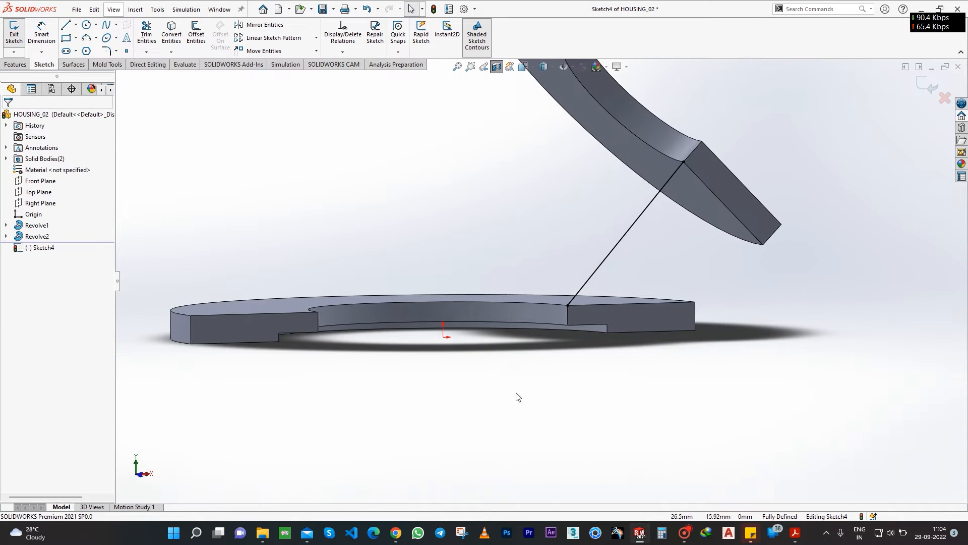
# - Close the guide line sketch and turn off the section view
pyautogui.click(932, 87)
pyautogui.moveTo(499, 280); pyautogui.dragTo(498, 298, button='middle')
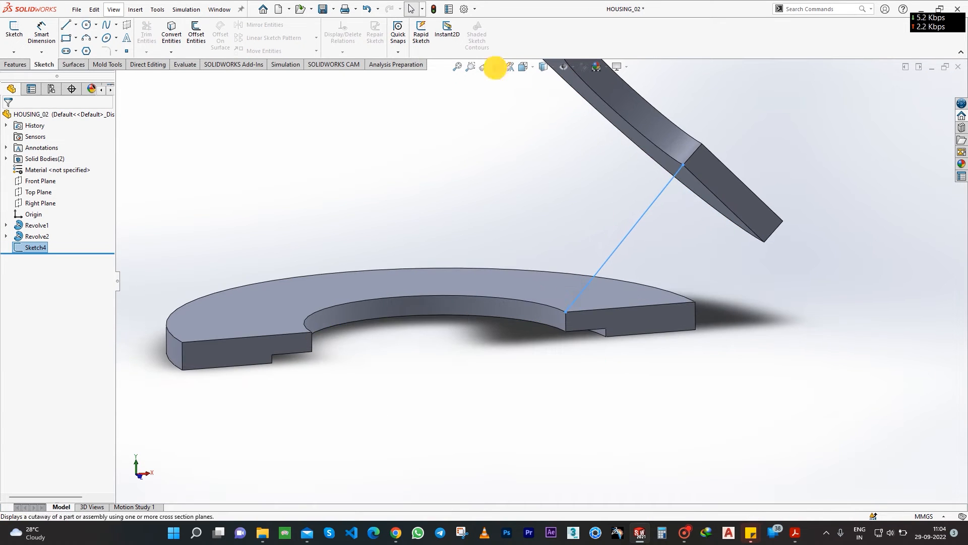
pyautogui.click(496, 66)
# - Loft a 10 mm one-direction thin wall between the two rings' facing inner edges, using the sketched line as guide curve
pyautogui.click(15, 65)
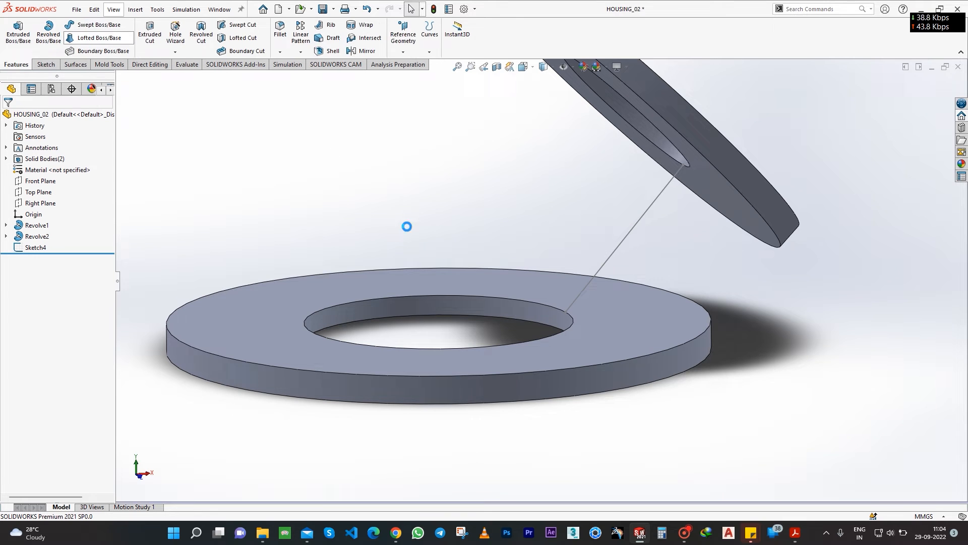
pyautogui.click(413, 296)
pyautogui.click(616, 119)
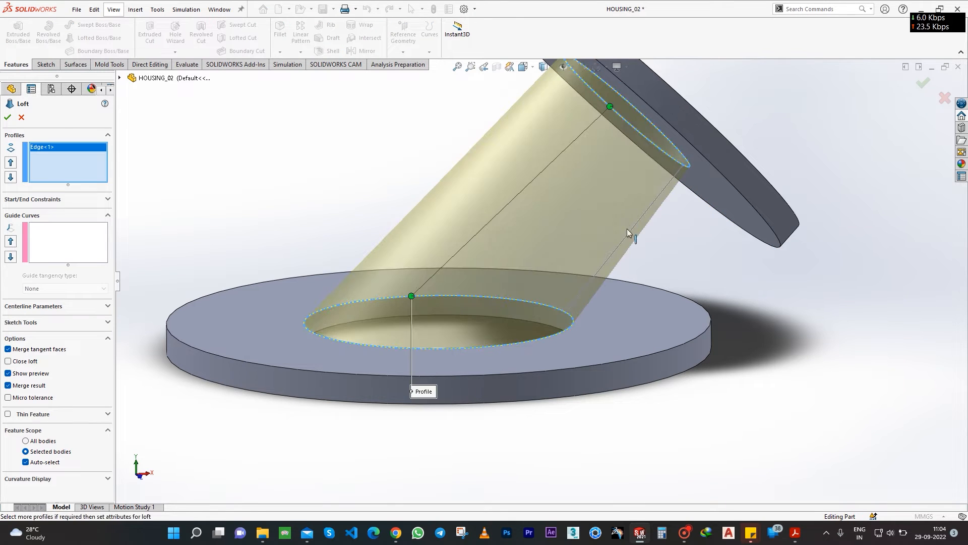
pyautogui.click(627, 229)
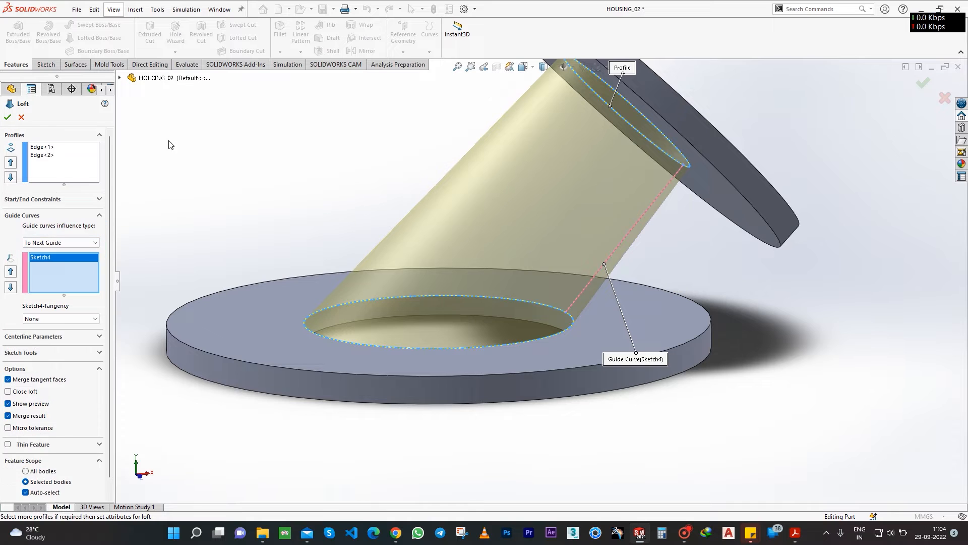
pyautogui.scroll(-1, 61, 412)
pyautogui.click(8, 427)
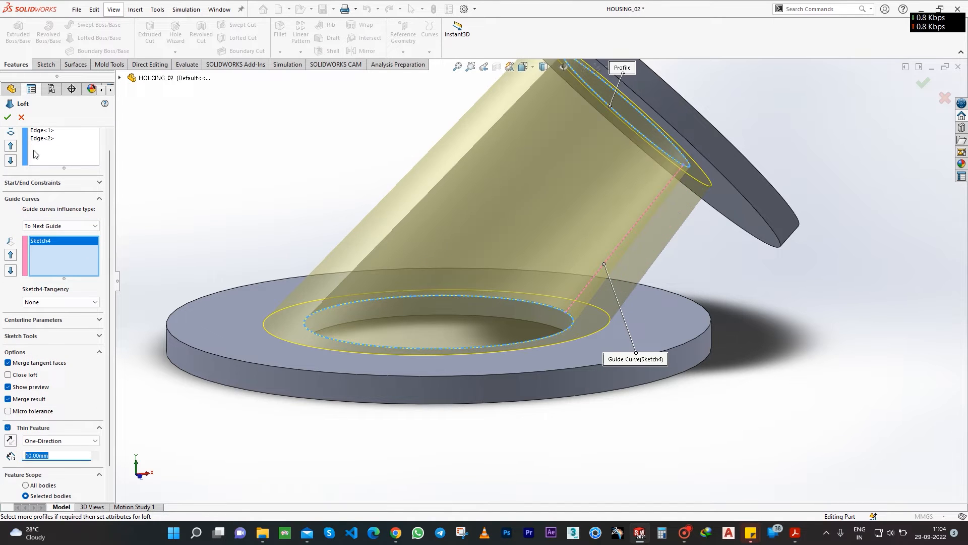
pyautogui.press('Return')
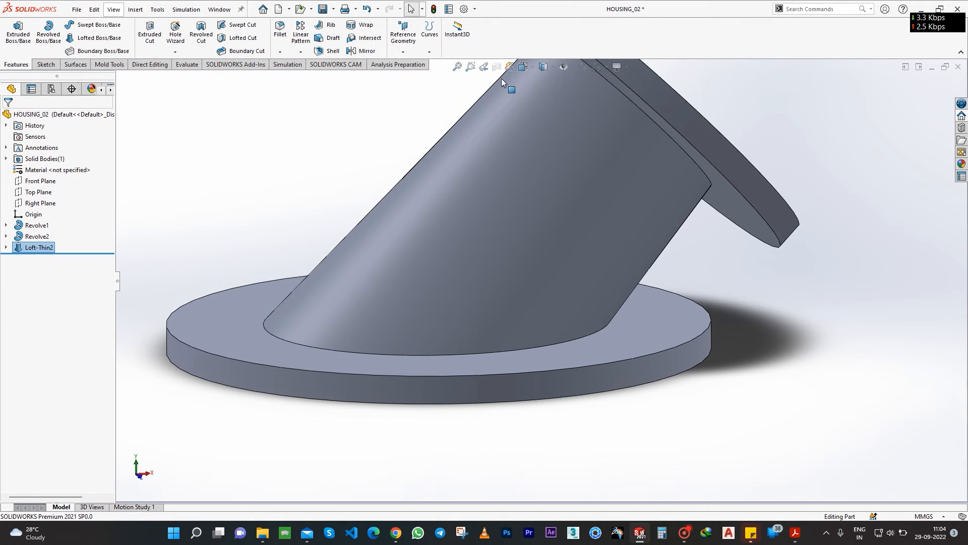
# - Inspect the lofted tube's wall in a Front Plane section view, and cancel the section
pyautogui.moveTo(372, 374); pyautogui.dragTo(394, 396, button='middle')
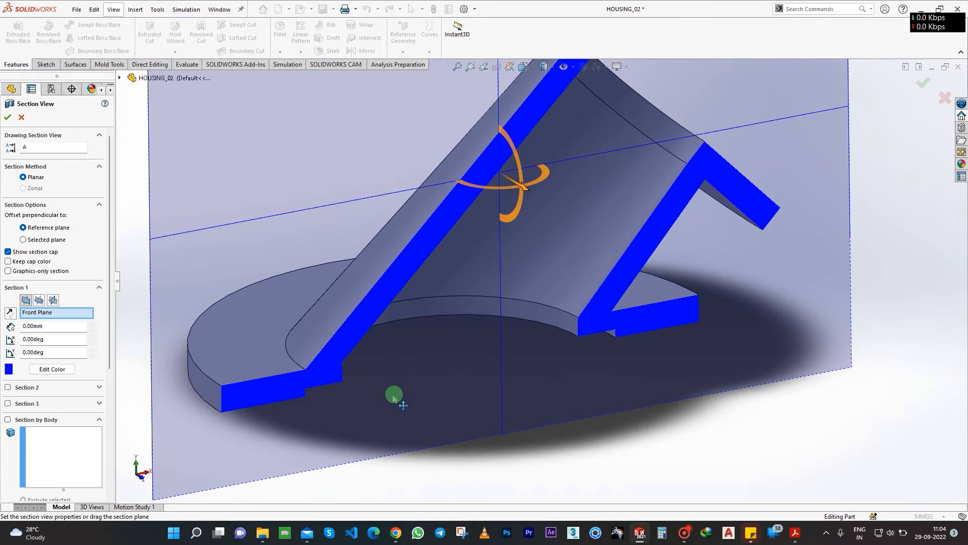
pyautogui.scroll(2, 541, 219)
pyautogui.click(944, 97)
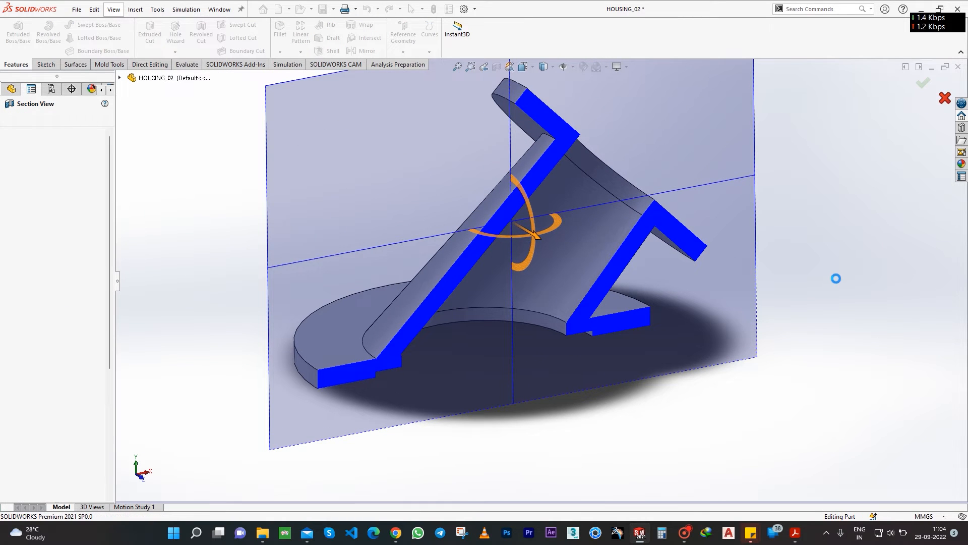
# - On the base ring's outer bottom face, sketch an origin-centred circle about 150 mm in diameter and a 17 mm circle on its side quadrant
pyautogui.moveTo(618, 414); pyautogui.dragTo(579, 398, button='middle')
pyautogui.click(580, 398)
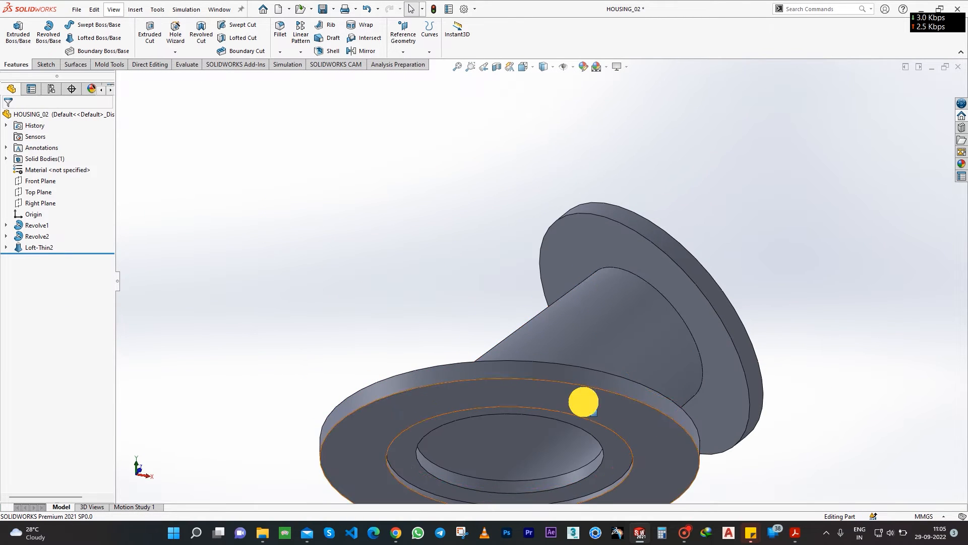
pyautogui.click(46, 64)
pyautogui.click(15, 33)
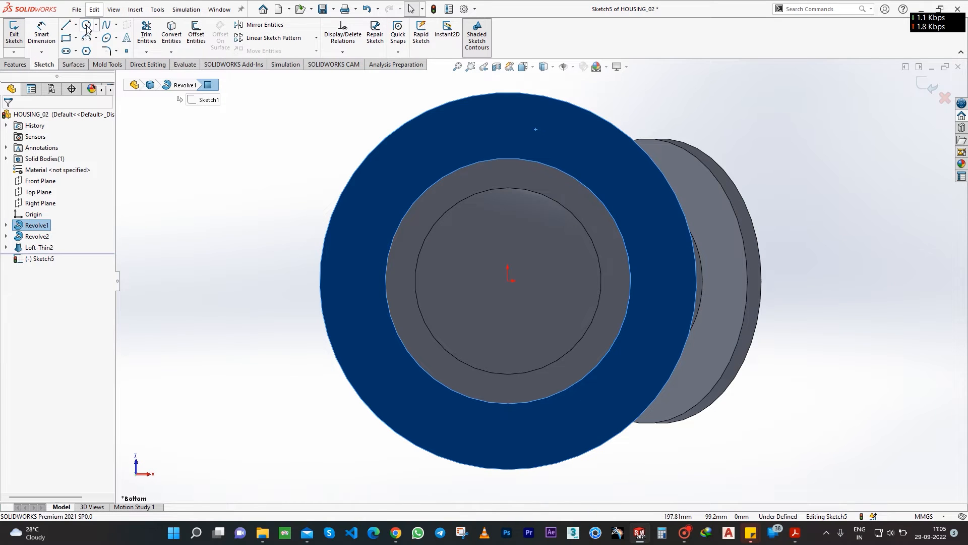
pyautogui.click(86, 25)
pyautogui.click(509, 281)
pyautogui.click(503, 134)
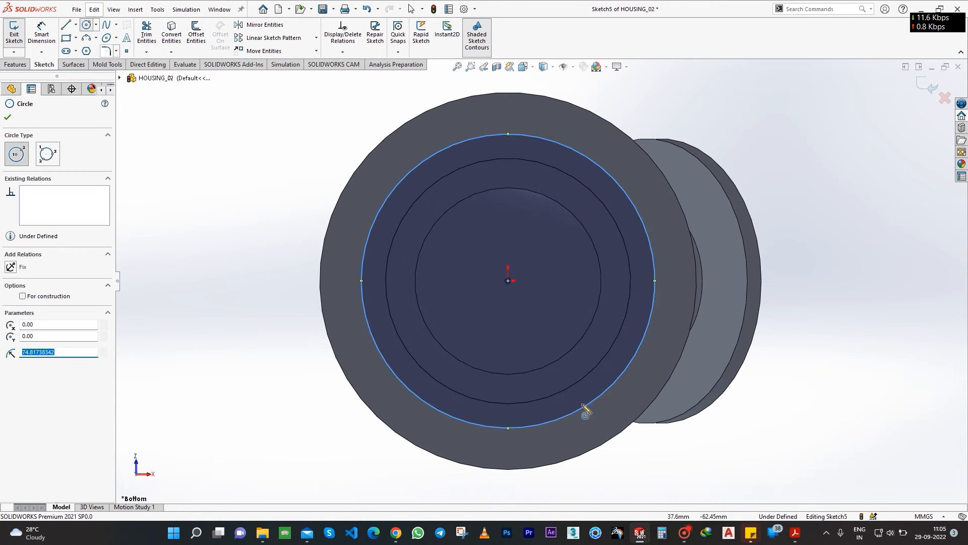
pyautogui.click(655, 280)
pyautogui.click(666, 292)
pyautogui.press('Escape')
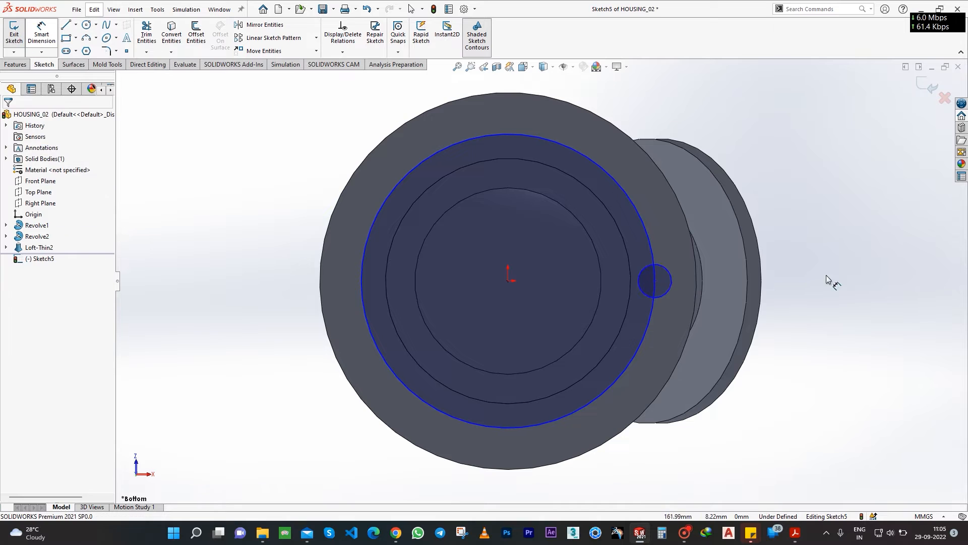
# - Dimension the small circle's diameter as 14.5 mm and the large origin-centred circle's diameter as 165 mm
pyautogui.click(786, 185)
pyautogui.write('14.5')
pyautogui.press('Return')
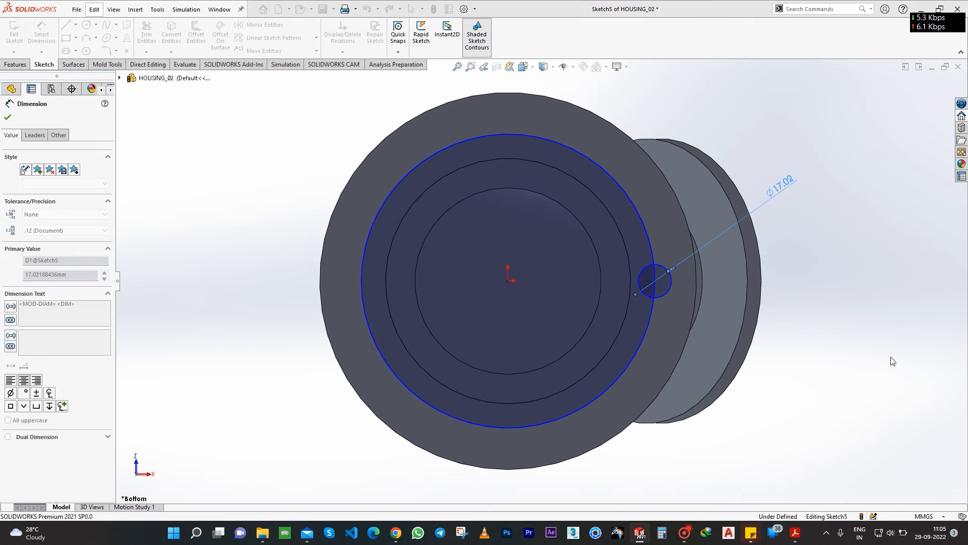
pyautogui.click(607, 174)
pyautogui.click(681, 103)
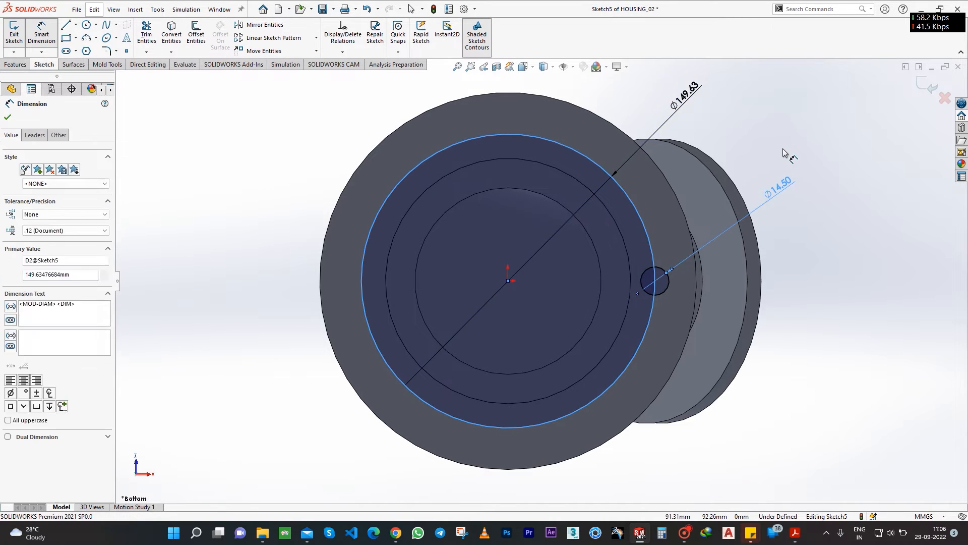
pyautogui.write('165')
pyautogui.press('Return')
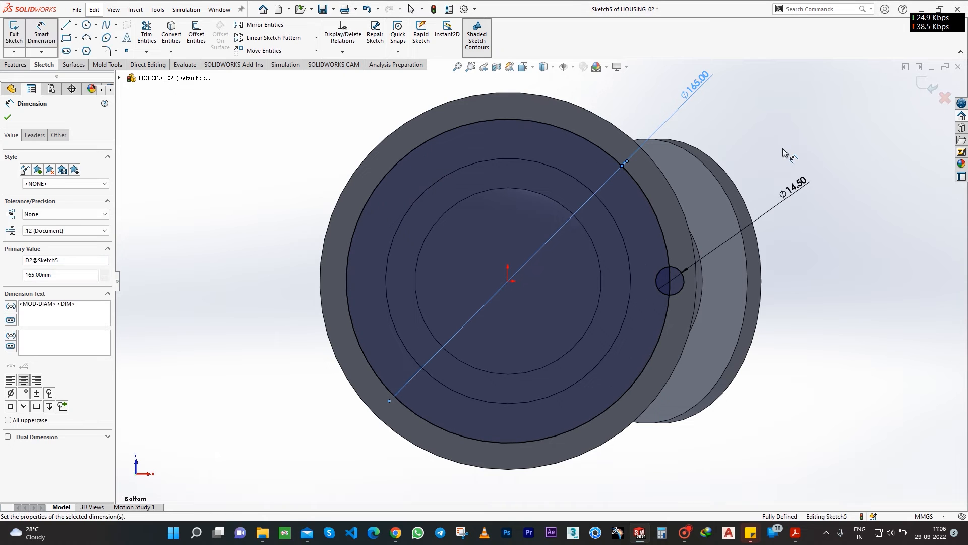
# - Convert the 165 mm diameter circle on the base ring to construction geometry
pyautogui.press('Escape')
pyautogui.click(590, 143)
pyautogui.click(87, 248)
pyautogui.press('Escape')
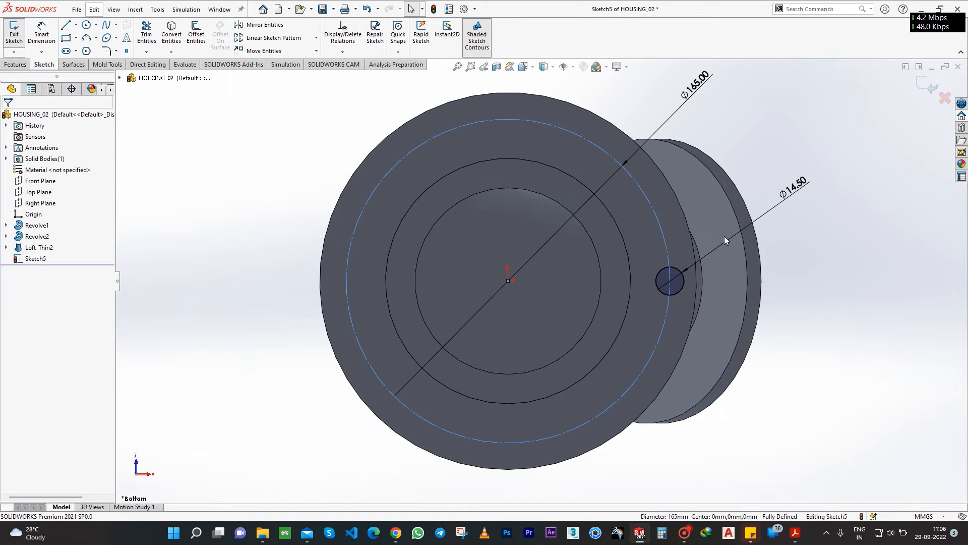
# - Circular-pattern the 14.5 mm circle about the origin as 8 equally spaced instances over 360°, and exit the sketch
pyautogui.click(674, 294)
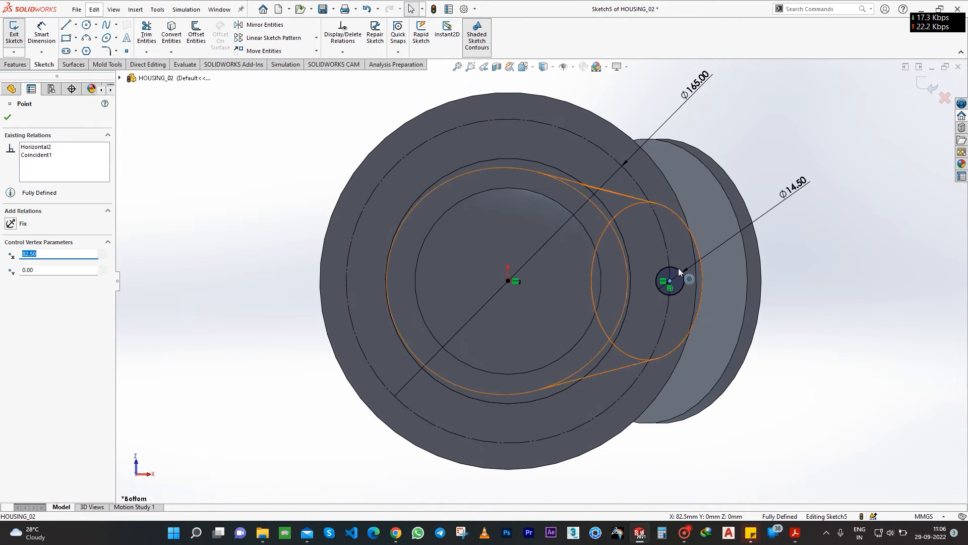
pyautogui.click(316, 37)
pyautogui.click(275, 60)
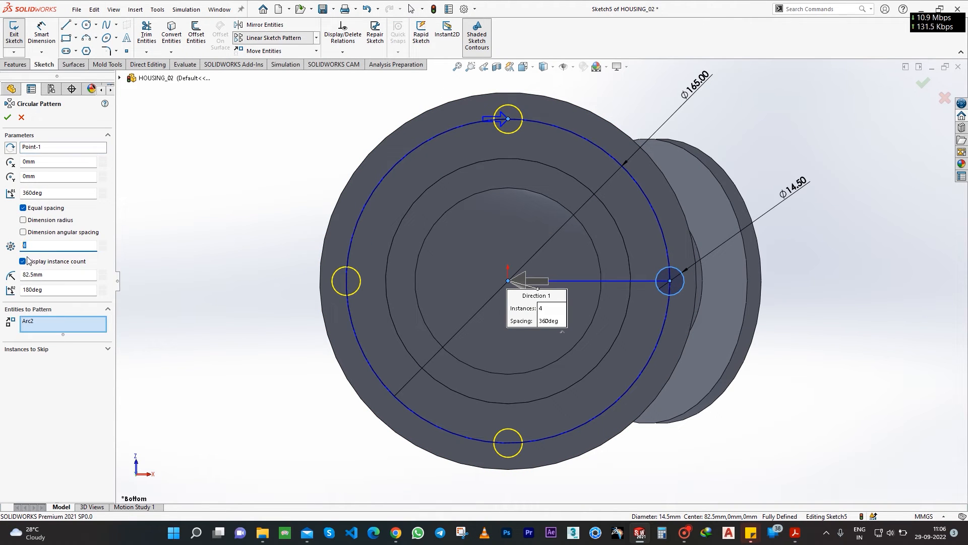
pyautogui.press('Return')
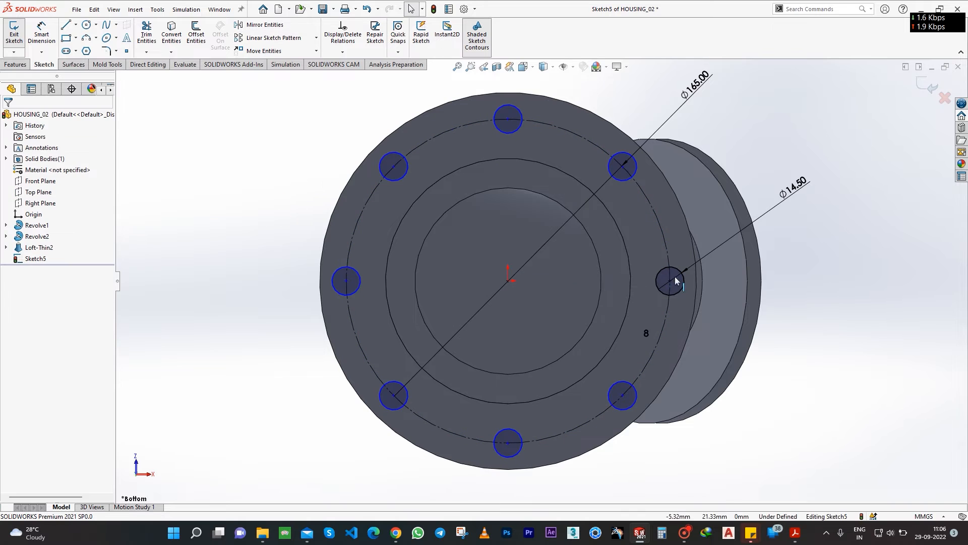
pyautogui.hotkey('ctrl', 'b')
# - Extrude-cut the eight-circle sketch through the base ring to make its bolt holes
pyautogui.moveTo(692, 229)
pyautogui.mouseDown(button='middle')
pyautogui.moveTo(439, 343)
pyautogui.moveTo(474, 348)
pyautogui.mouseUp(button='middle')
pyautogui.click(8, 67)
pyautogui.click(149, 33)
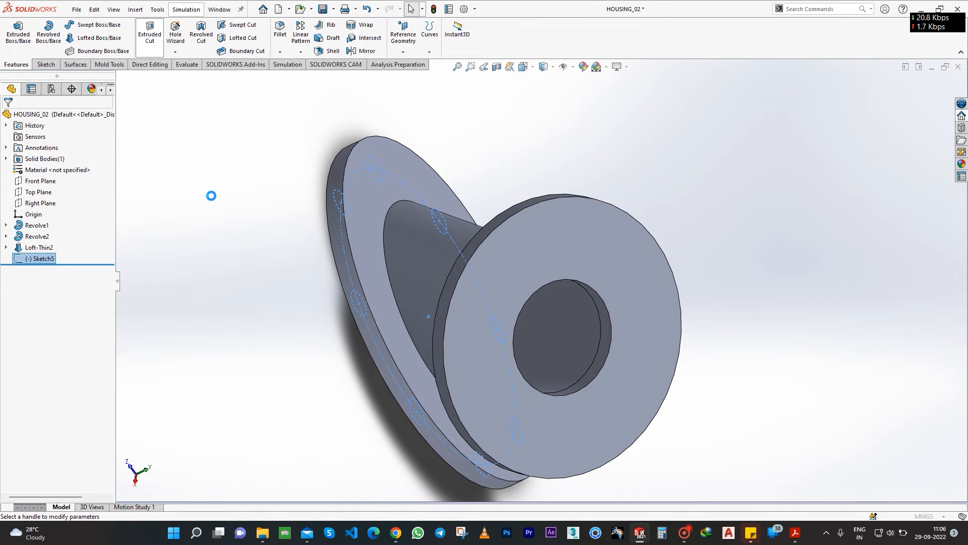
pyautogui.press('Return')
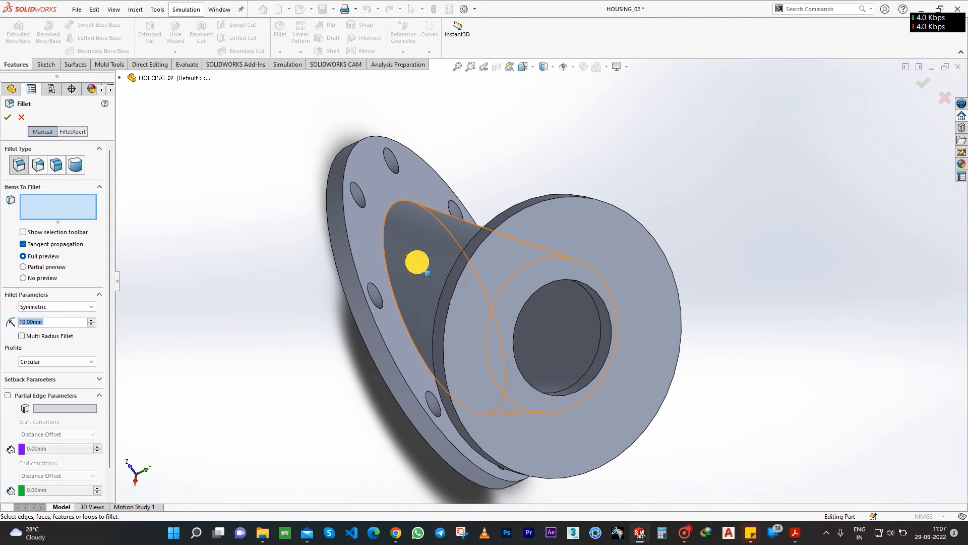
# - Fillet both ends of the lofted tube with a 4 mm radius by selecting its outer face
pyautogui.click(417, 261)
pyautogui.write('4')
pyautogui.press('Return')
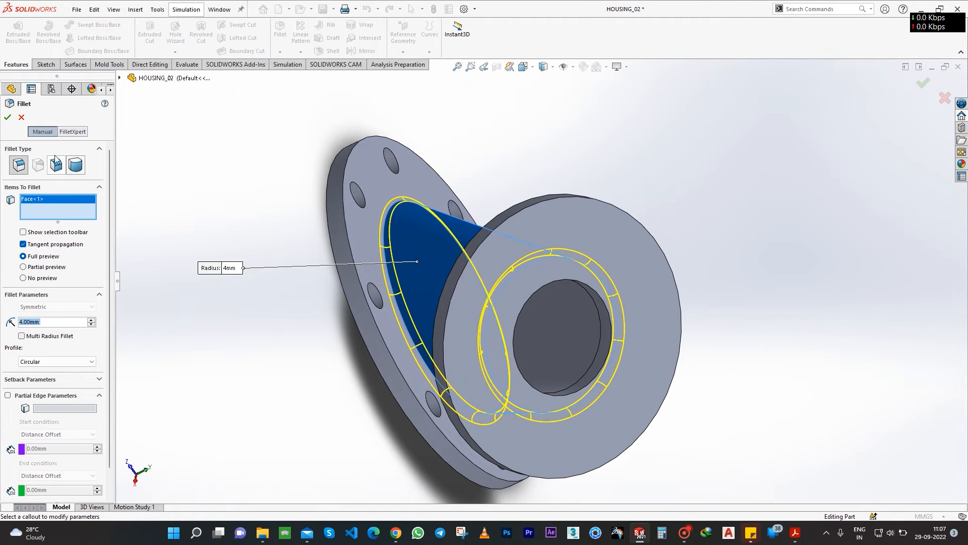
# - On the tilted ring's outer face, sketch a circle about 84 mm in diameter near the centre and one about 26 mm on its lower quadrant
pyautogui.moveTo(233, 331); pyautogui.dragTo(553, 328, button='middle')
pyautogui.click(553, 325)
pyautogui.click(45, 64)
pyautogui.click(14, 33)
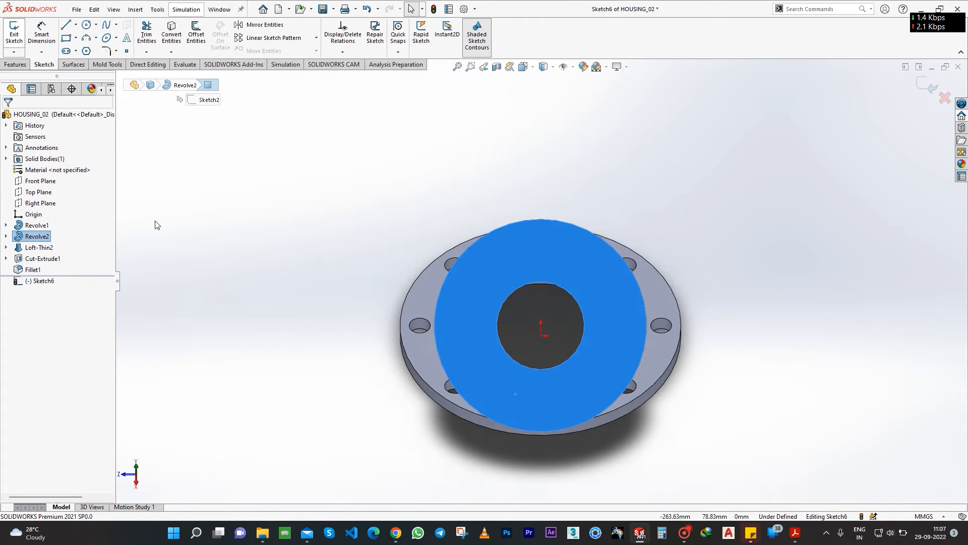
pyautogui.click(86, 25)
pyautogui.click(549, 319)
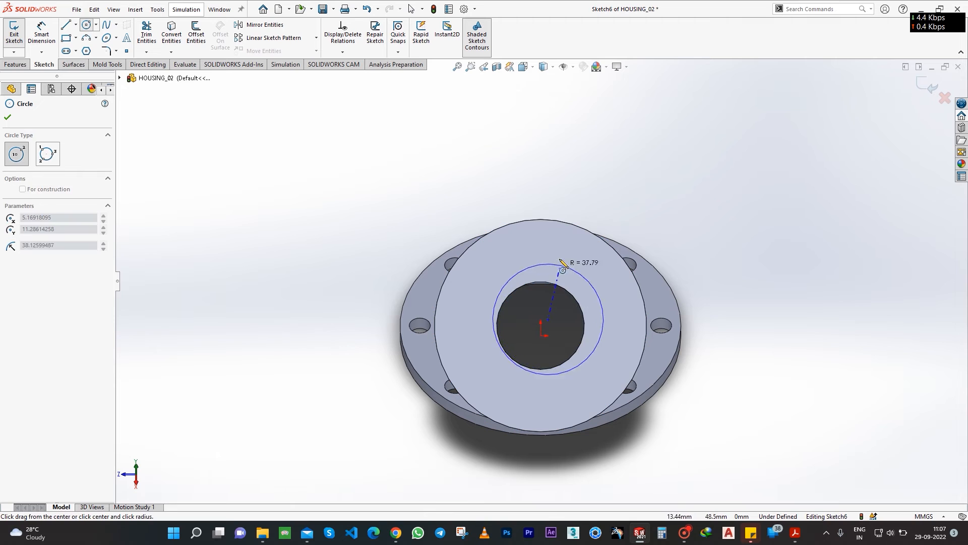
pyautogui.click(610, 319)
pyautogui.click(548, 380)
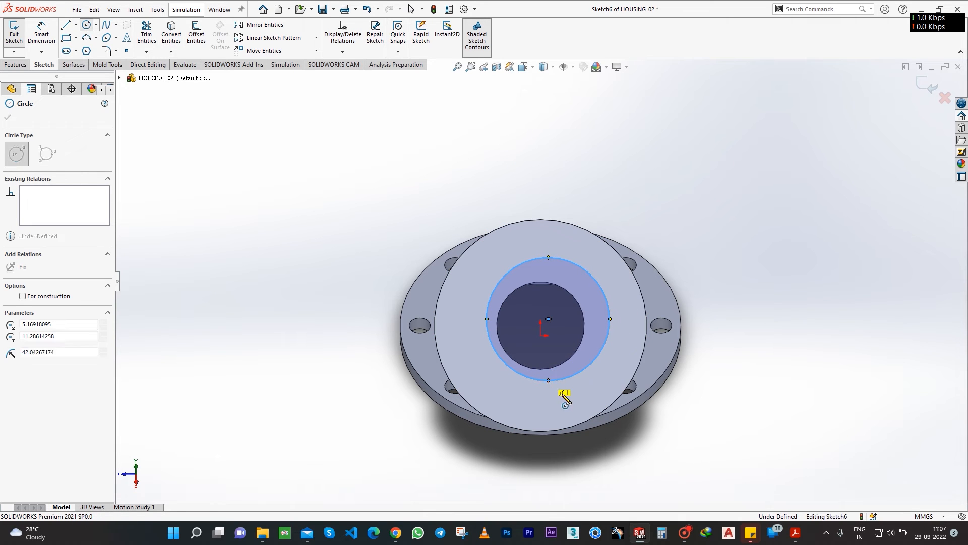
pyautogui.click(562, 394)
pyautogui.press('Escape')
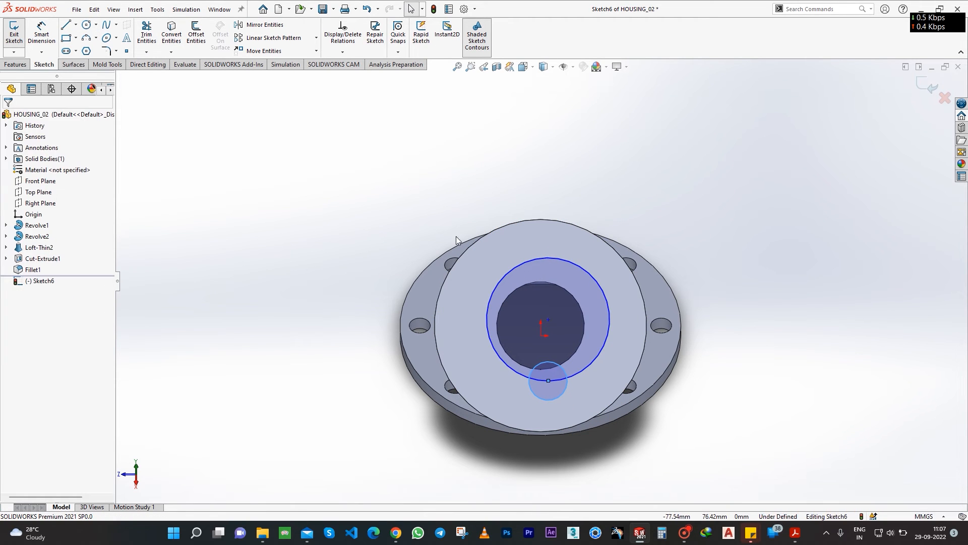
# - Dimension the large circle's diameter as 125 mm and the small circle's diameter as 14.5 mm
pyautogui.click(41, 34)
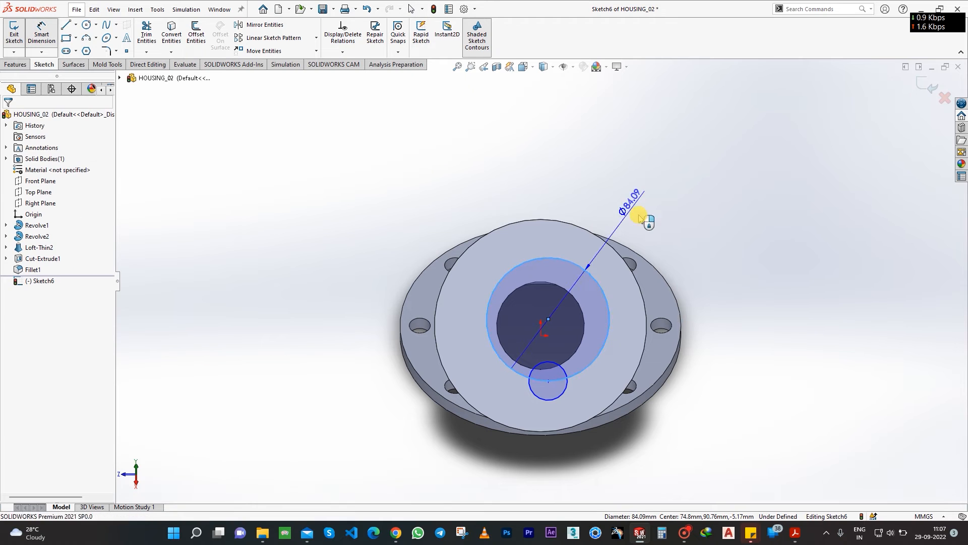
pyautogui.click(559, 394)
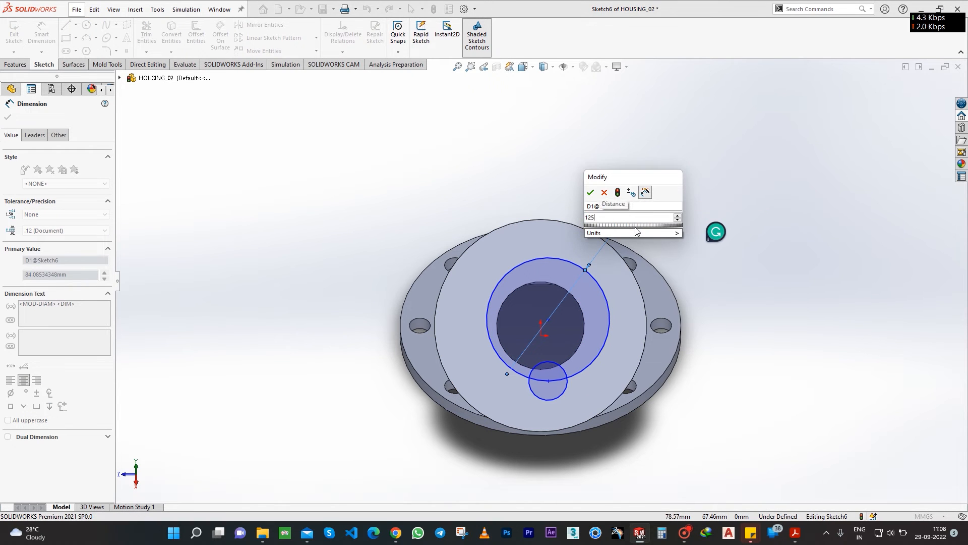
pyautogui.write('125')
pyautogui.press('Return')
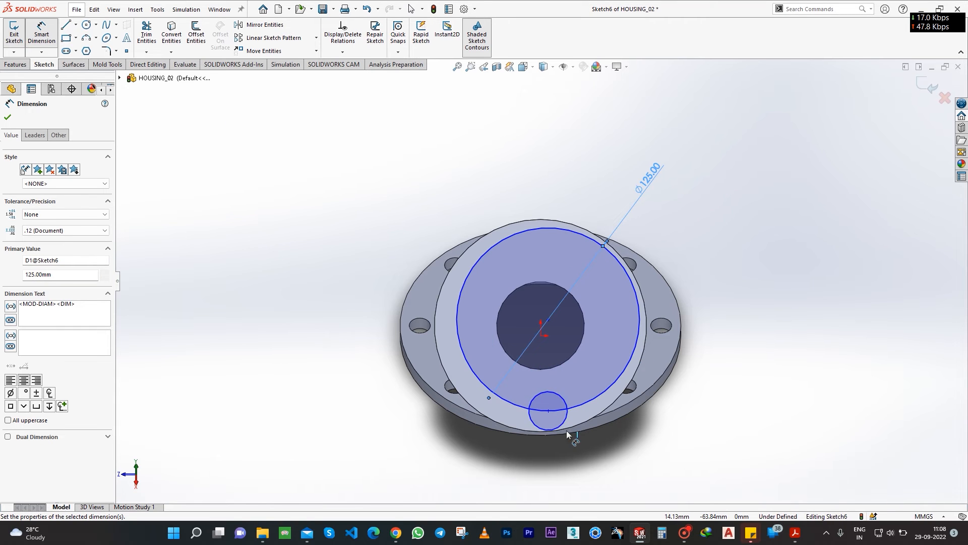
pyautogui.click(618, 458)
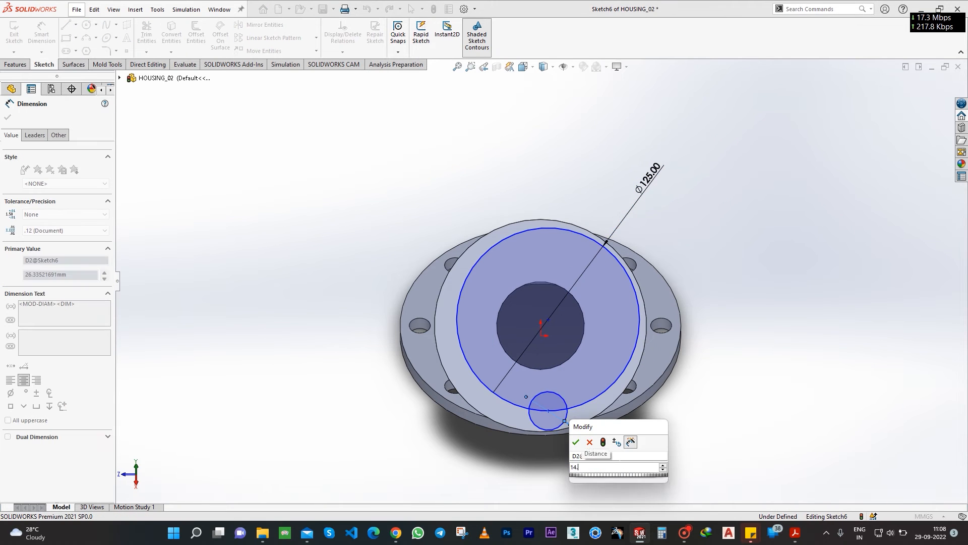
pyautogui.press('Escape')
# - Make the 125 mm circle concentric with the tilted ring's outer edge and convert it to construction geometry
pyautogui.click(639, 344)
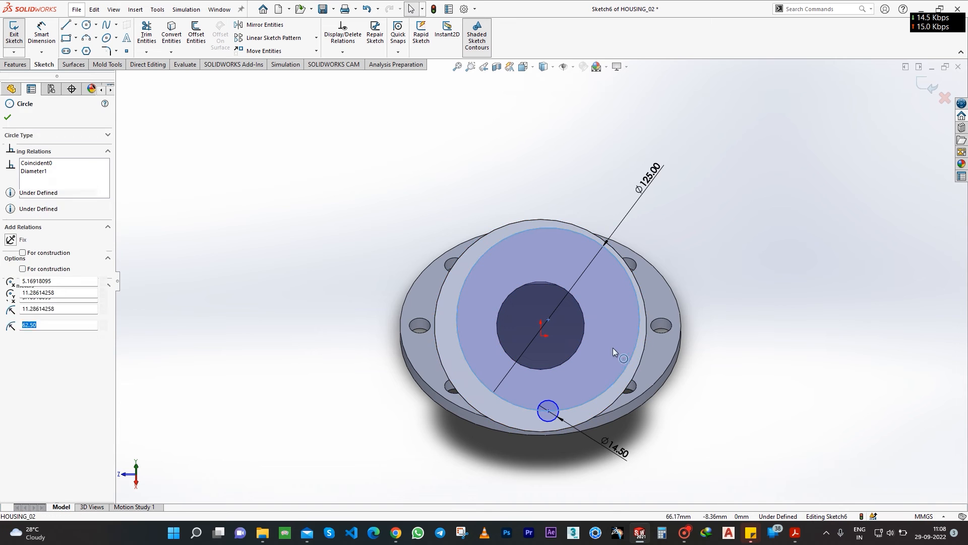
pyautogui.keyDown('ctrl'); pyautogui.click(627, 386); pyautogui.keyUp('ctrl')
pyautogui.click(23, 304)
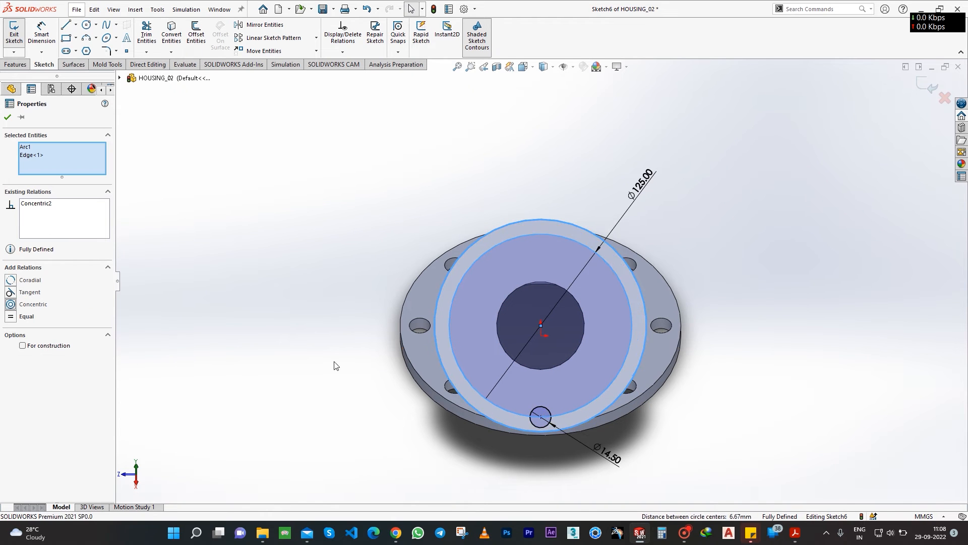
pyautogui.click(165, 256)
pyautogui.click(503, 242)
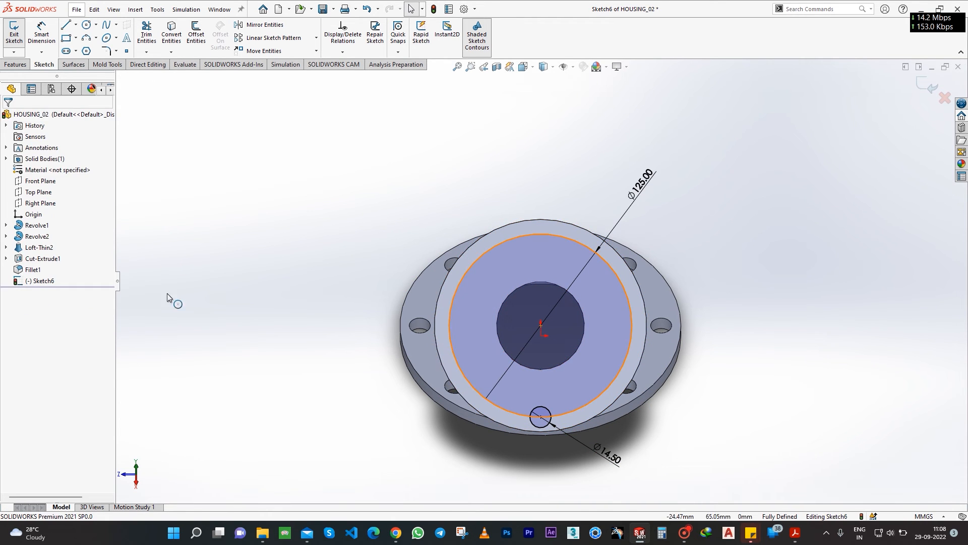
pyautogui.click(28, 254)
pyautogui.click(201, 302)
# - Circular-pattern the 14.5 mm circle about the 125 mm circle's centre as 6 equally spaced instances over 360°
pyautogui.click(540, 417)
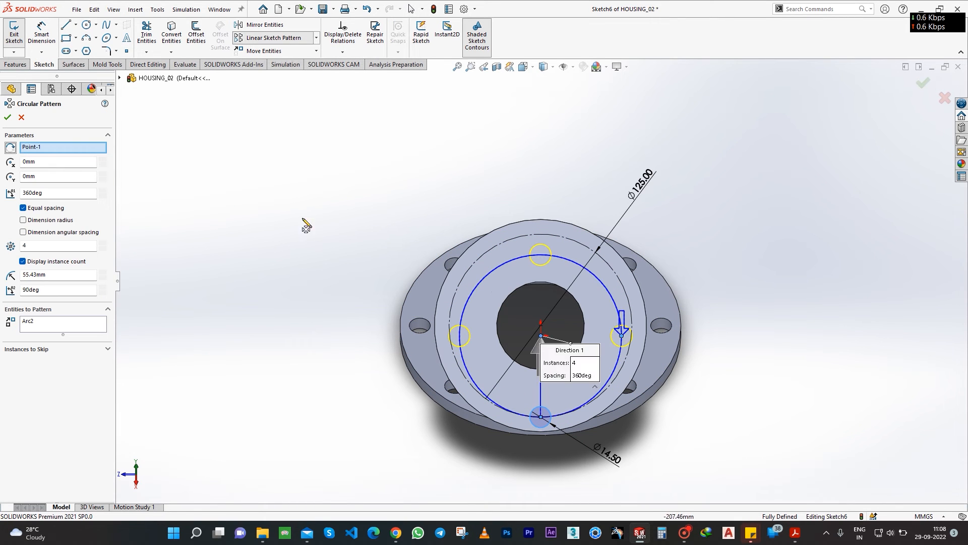
pyautogui.click(541, 325)
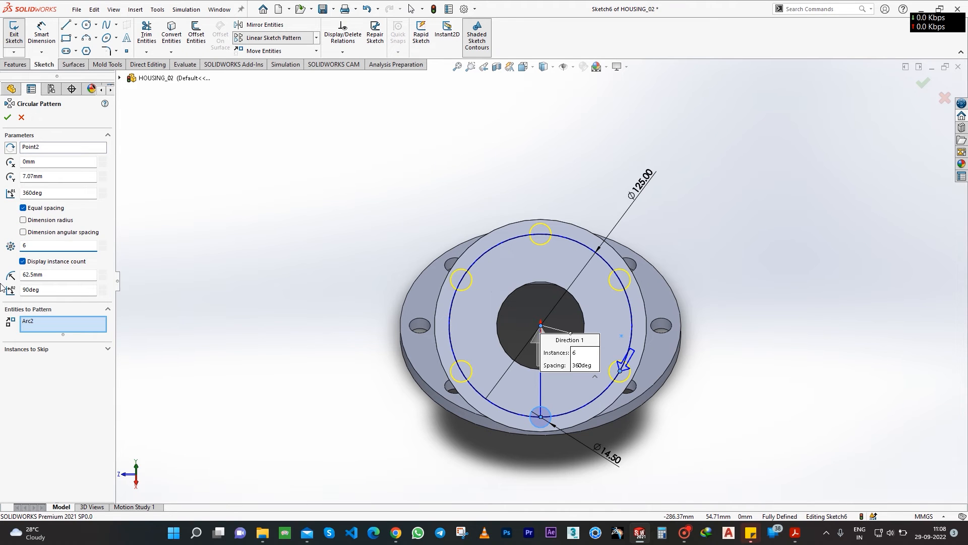
pyautogui.click(8, 116)
# - Exit the sketch and extrude-cut the six circles through the tilted ring to make its bolt holes
pyautogui.moveTo(340, 315)
pyautogui.mouseDown(button='middle')
pyautogui.moveTo(384, 337)
pyautogui.moveTo(917, 98)
pyautogui.mouseUp(button='middle')
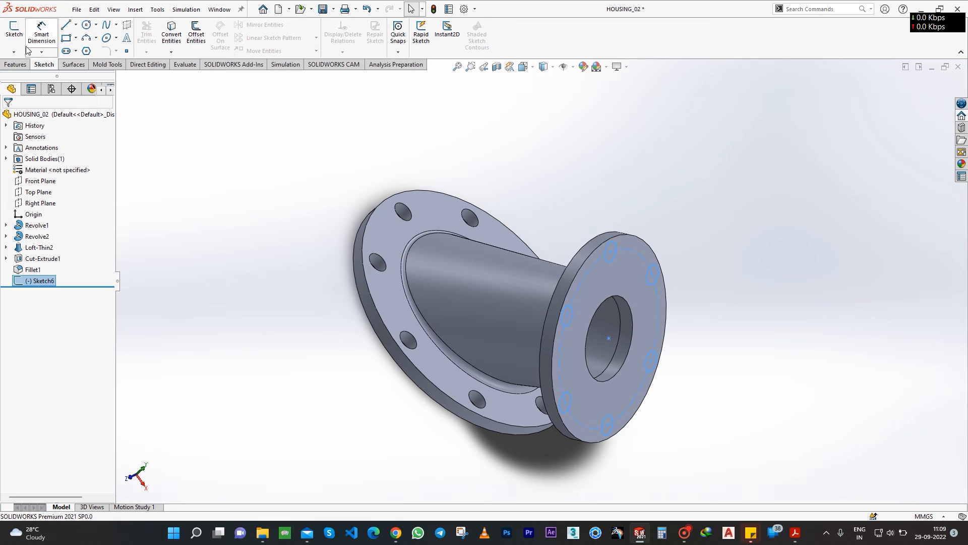
pyautogui.click(15, 64)
pyautogui.click(149, 35)
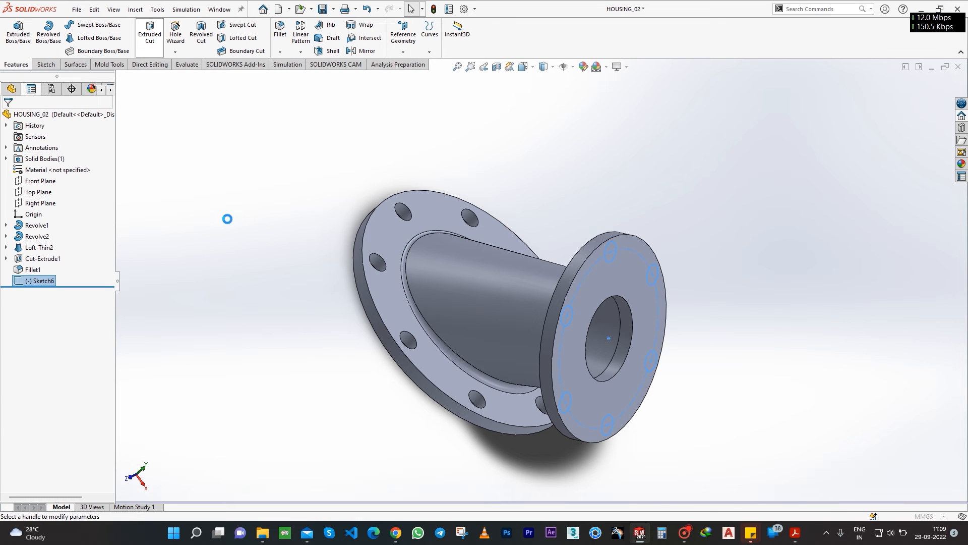
pyautogui.press('Return')
# - Start a 1 mm × 45° chamfer on the outer rim faces of both flanges
pyautogui.moveTo(368, 304); pyautogui.dragTo(400, 348, button='middle')
pyautogui.click(280, 52)
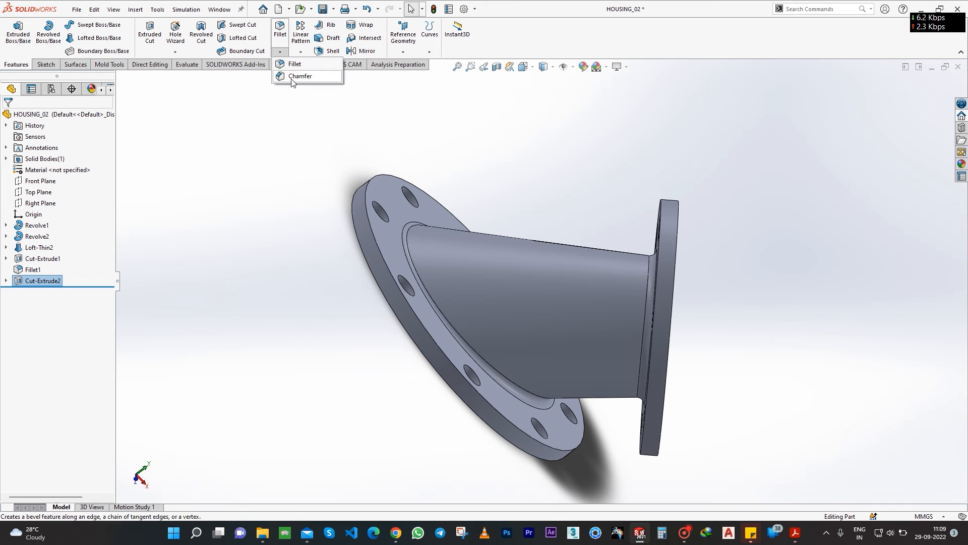
pyautogui.click(309, 78)
pyautogui.click(377, 271)
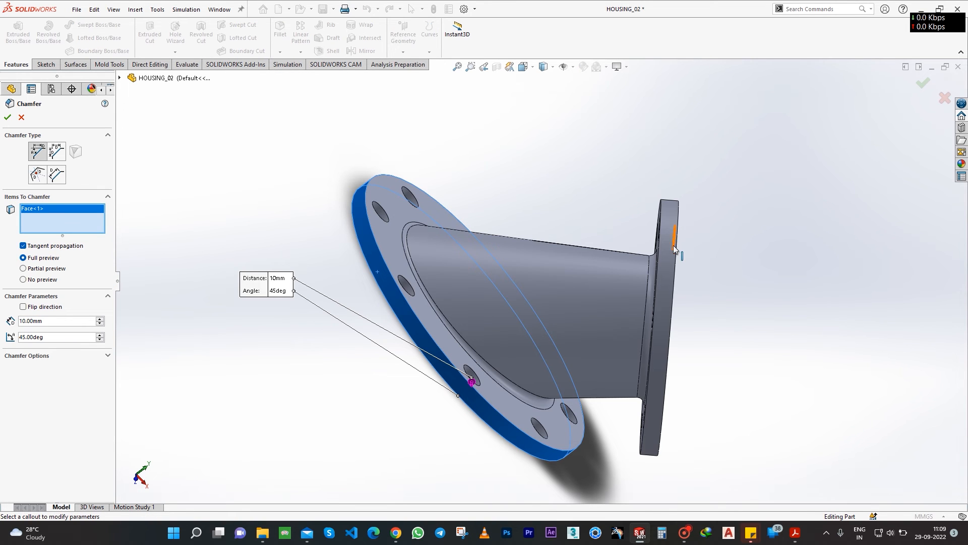
pyautogui.click(667, 266)
pyautogui.moveTo(627, 375); pyautogui.dragTo(495, 401, button='middle')
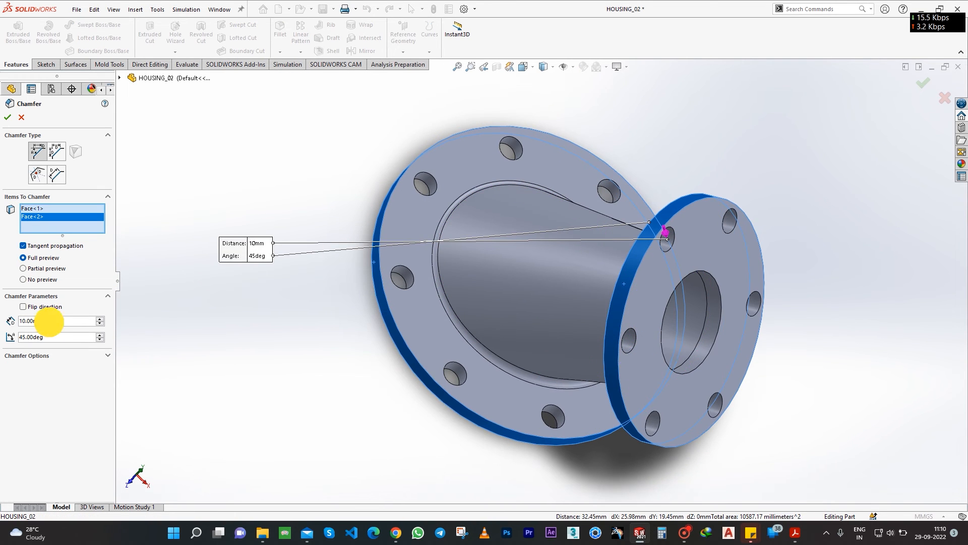
pyautogui.write('1')
pyautogui.press('Return')
# - Add the faces of five base-flange bolt holes and four tilted-flange bolt holes to the chamfer
pyautogui.scroll(-3, 426, 194)
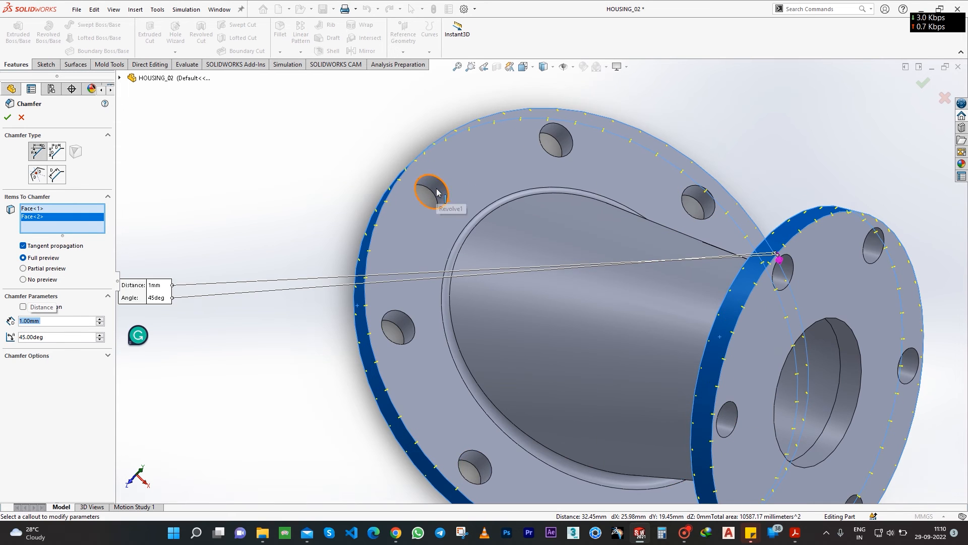
pyautogui.click(427, 194)
pyautogui.click(551, 144)
pyautogui.click(695, 201)
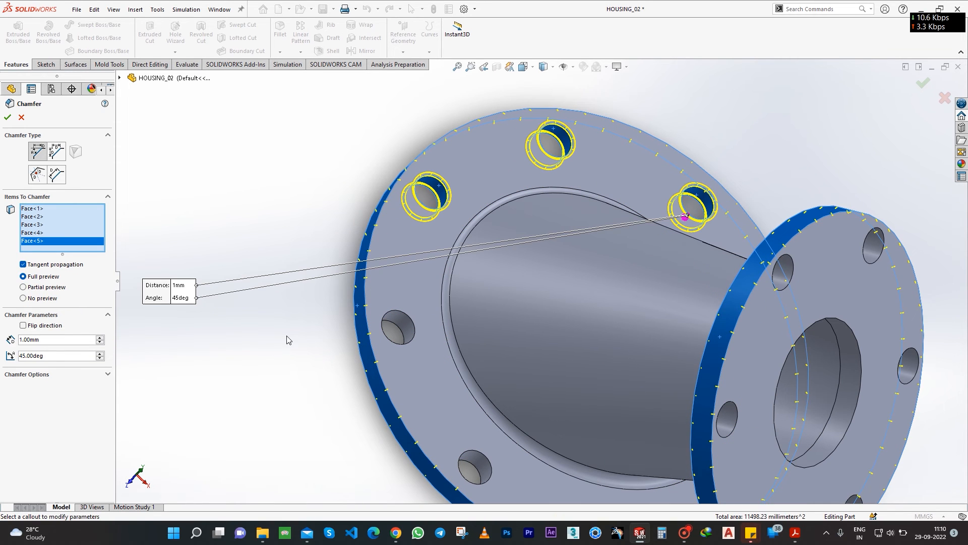
pyautogui.click(394, 318)
pyautogui.click(465, 465)
pyautogui.click(863, 254)
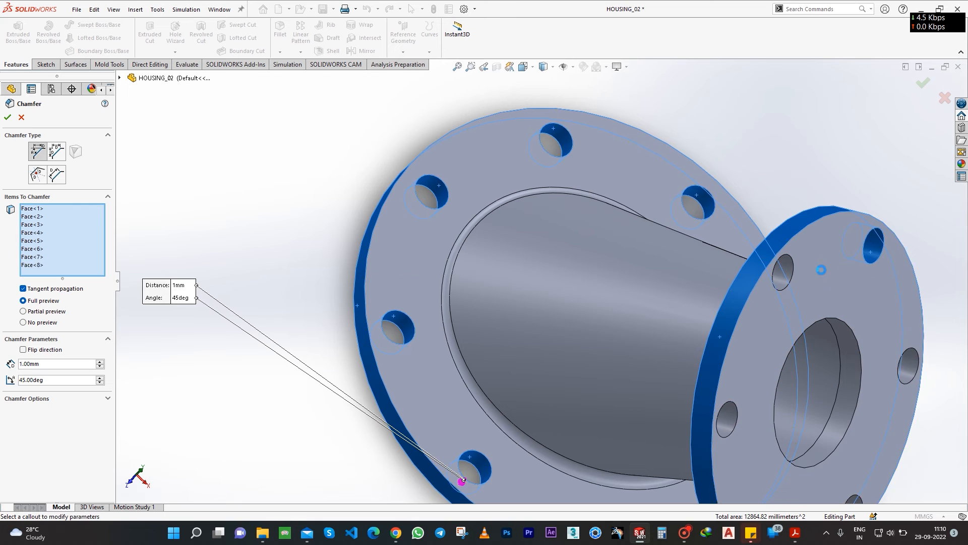
pyautogui.click(784, 268)
pyautogui.click(908, 381)
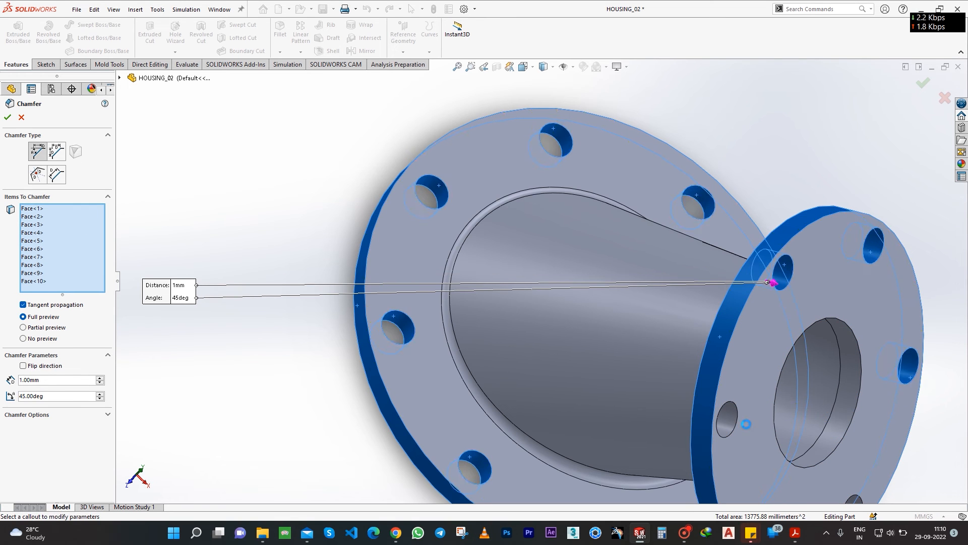
pyautogui.click(727, 425)
# - Add the tilted ring's bore edge, its remaining two bolt holes and one more base-flange hole to the chamfer
pyautogui.scroll(3, 726, 454)
pyautogui.scroll(-3, 718, 473)
pyautogui.scroll(-1, 718, 474)
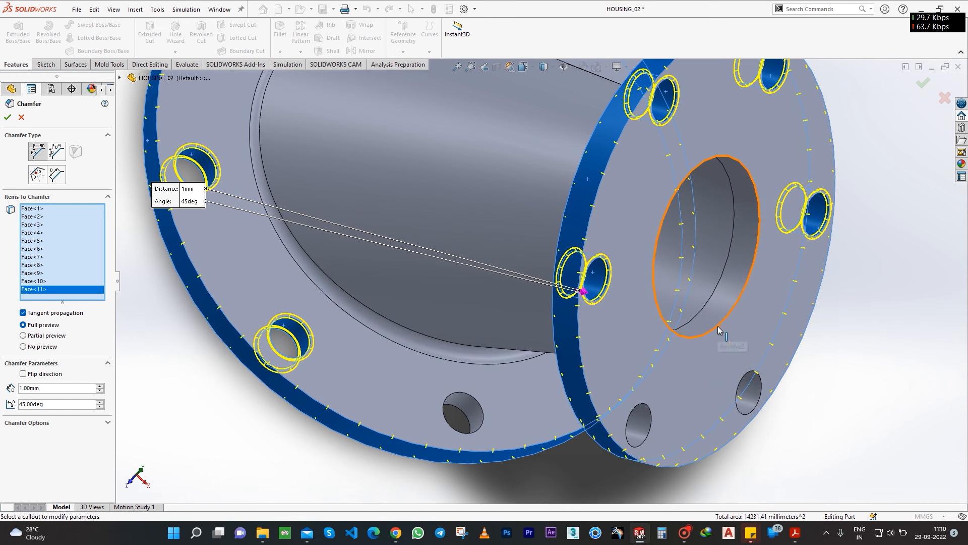
pyautogui.click(720, 328)
pyautogui.click(752, 396)
pyautogui.click(637, 434)
pyautogui.click(462, 411)
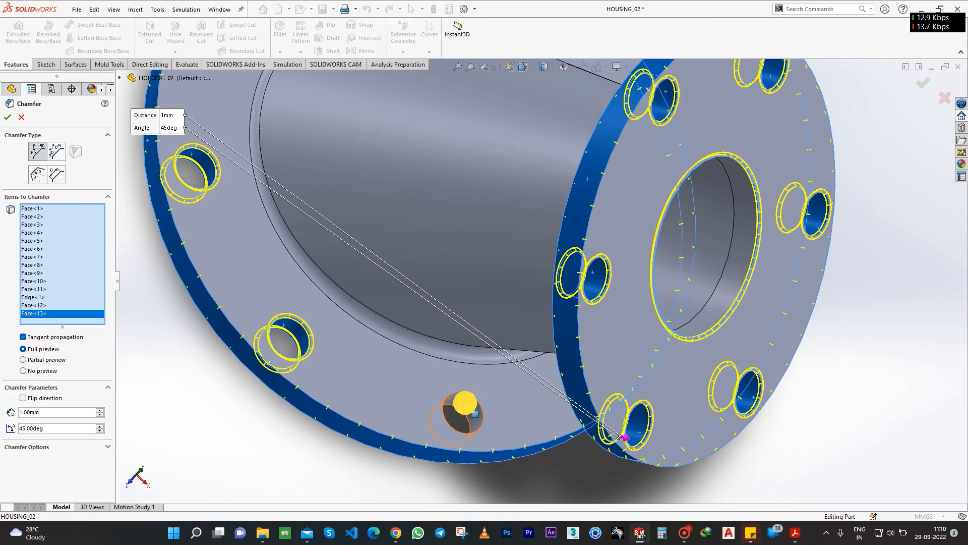
# - Add the last two base-flange bolt holes to the chamfer, check the preview from both sides, and apply it
pyautogui.moveTo(485, 406); pyautogui.dragTo(579, 401, button='middle')
pyautogui.click(581, 401)
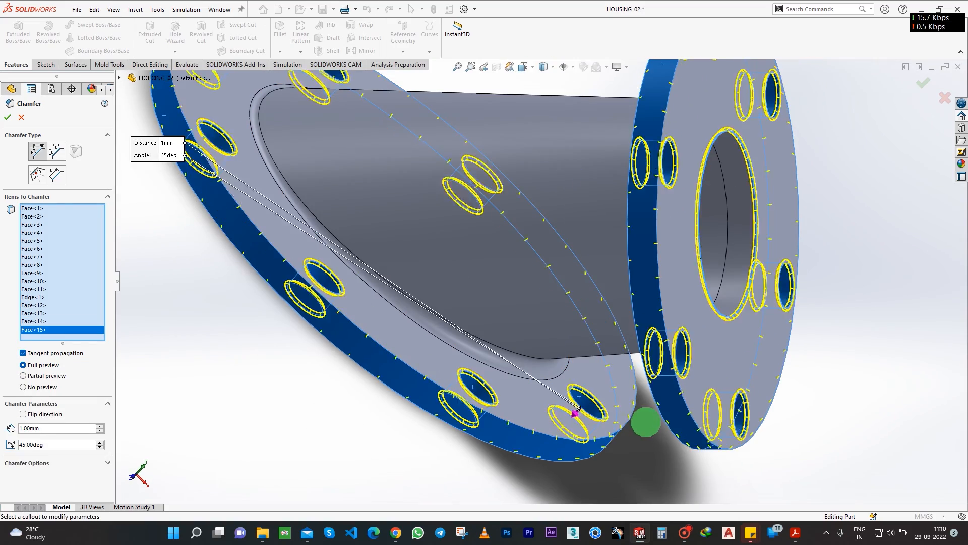
pyautogui.moveTo(644, 422); pyautogui.dragTo(719, 456, button='middle')
pyautogui.click(787, 416)
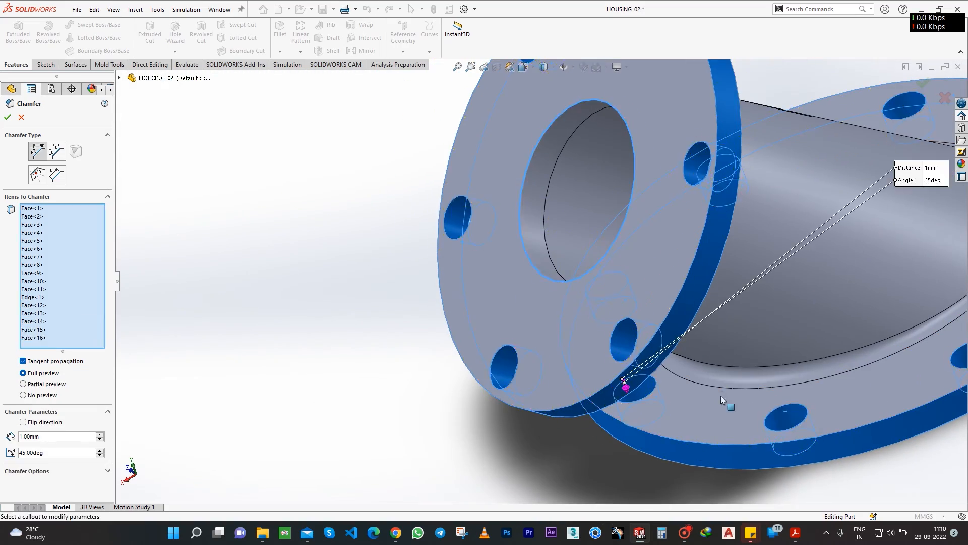
pyautogui.scroll(3, 726, 402)
pyautogui.moveTo(749, 378); pyautogui.dragTo(604, 241, button='middle')
pyautogui.scroll(1, 603, 241)
pyautogui.scroll(-5, 808, 379)
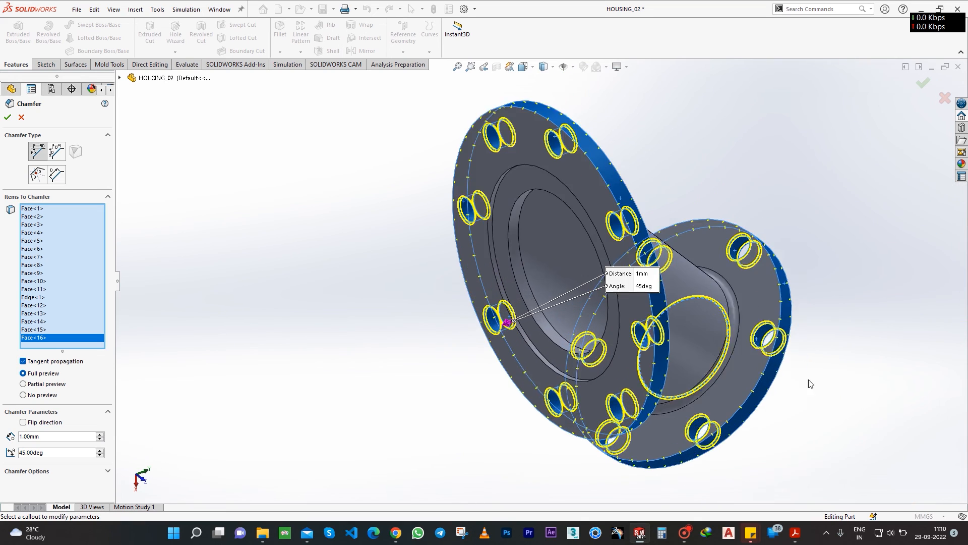
pyautogui.scroll(2, 771, 225)
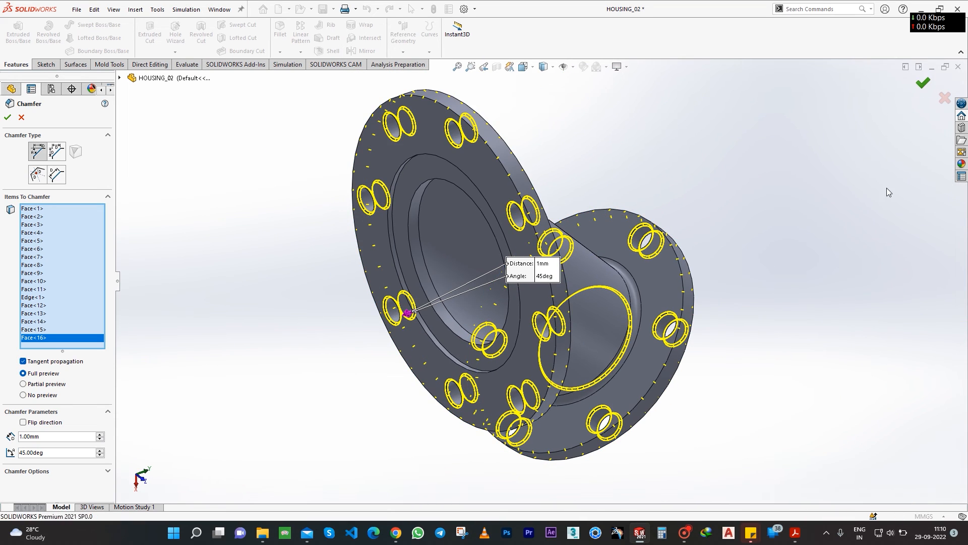
pyautogui.press('Return')
# - Save the part and display the finished housing in the isometric view
pyautogui.moveTo(828, 269); pyautogui.dragTo(468, 285, button='middle')
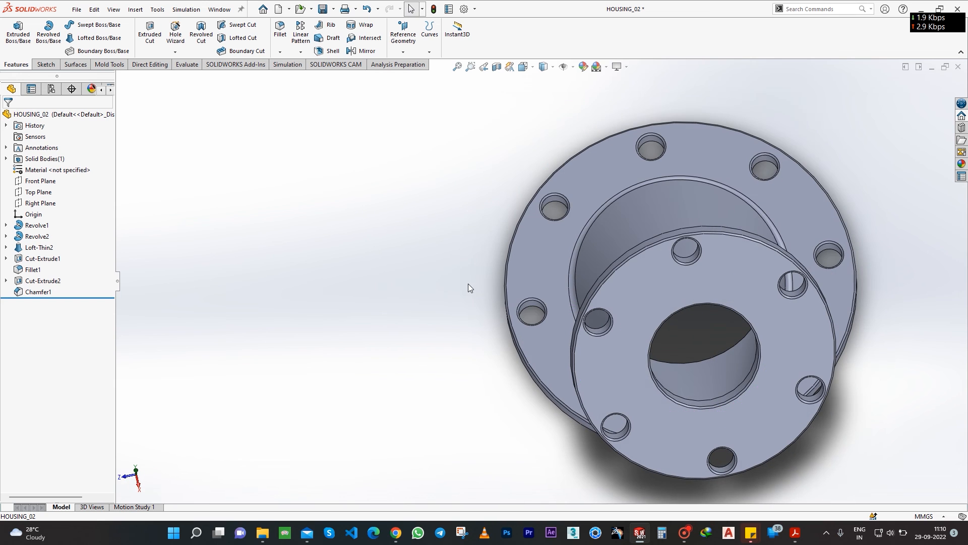
pyautogui.hotkey('ctrl', 's')
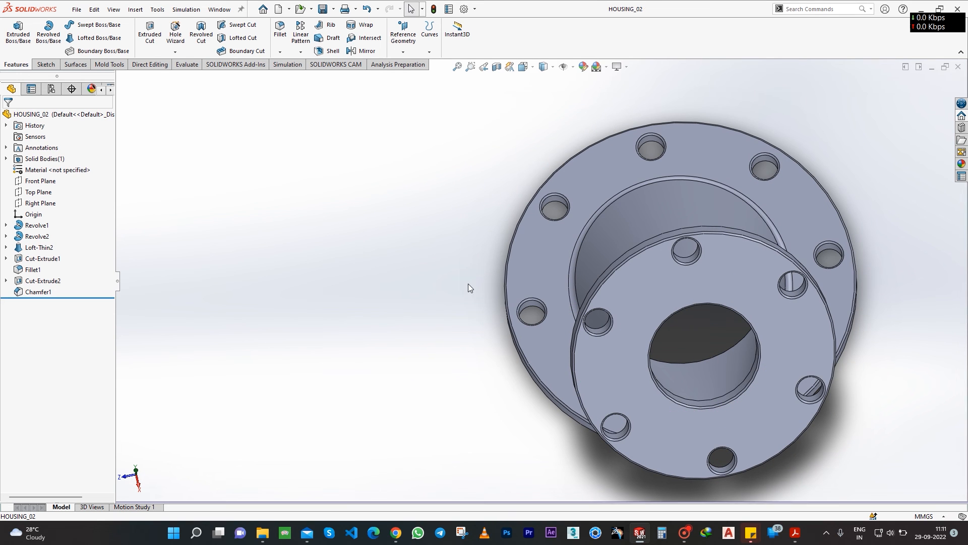
pyautogui.moveTo(762, 383); pyautogui.dragTo(840, 331, button='middle')
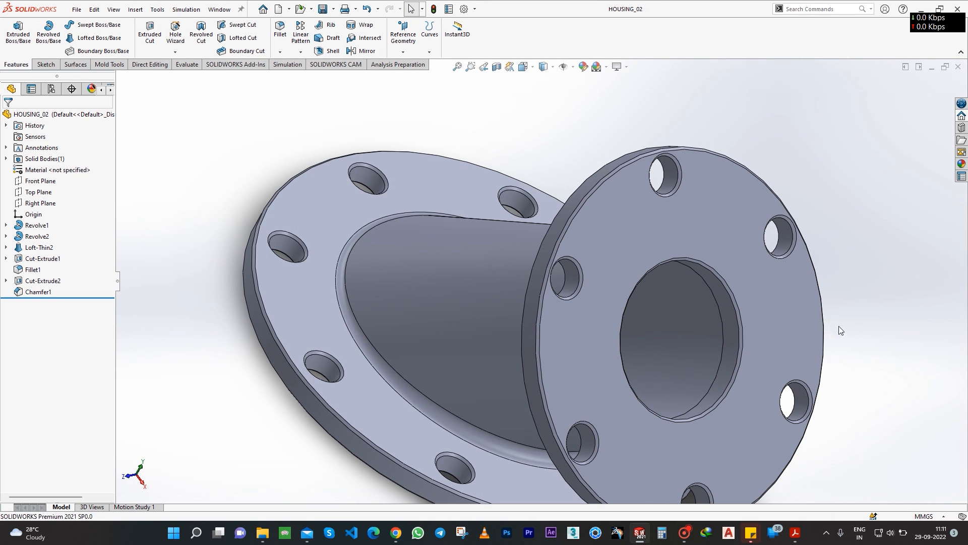
pyautogui.scroll(2, 789, 335)
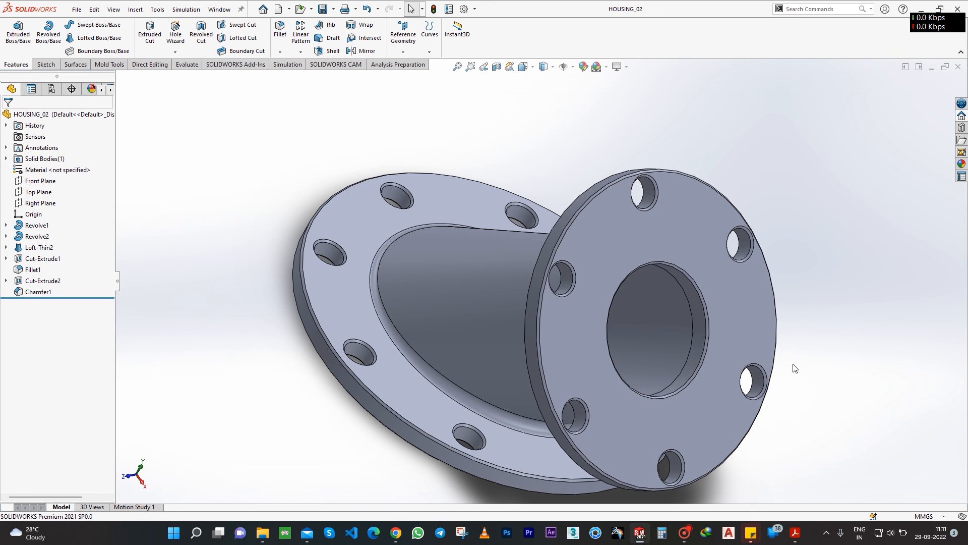
pyautogui.moveTo(793, 364); pyautogui.dragTo(808, 364, button='middle')
pyautogui.click(534, 70)
pyautogui.click(687, 298)
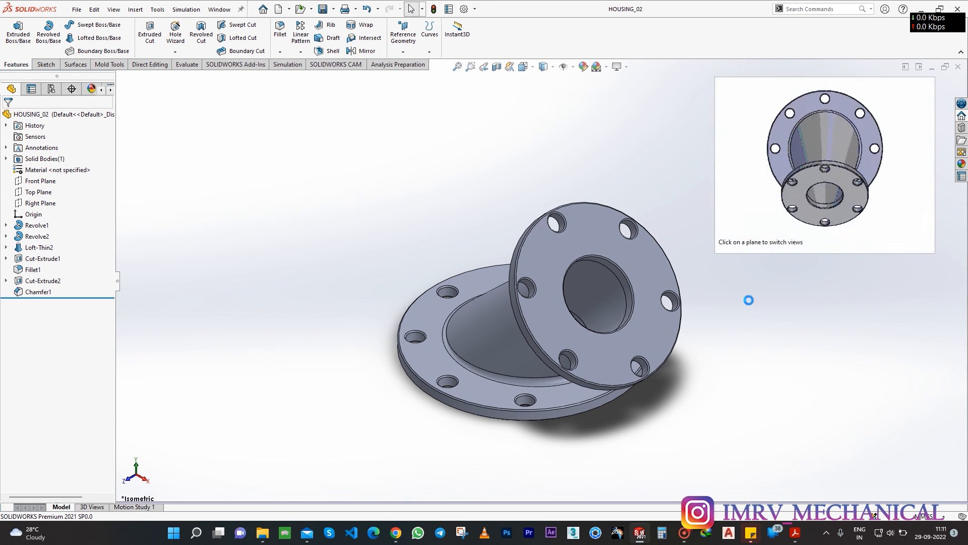